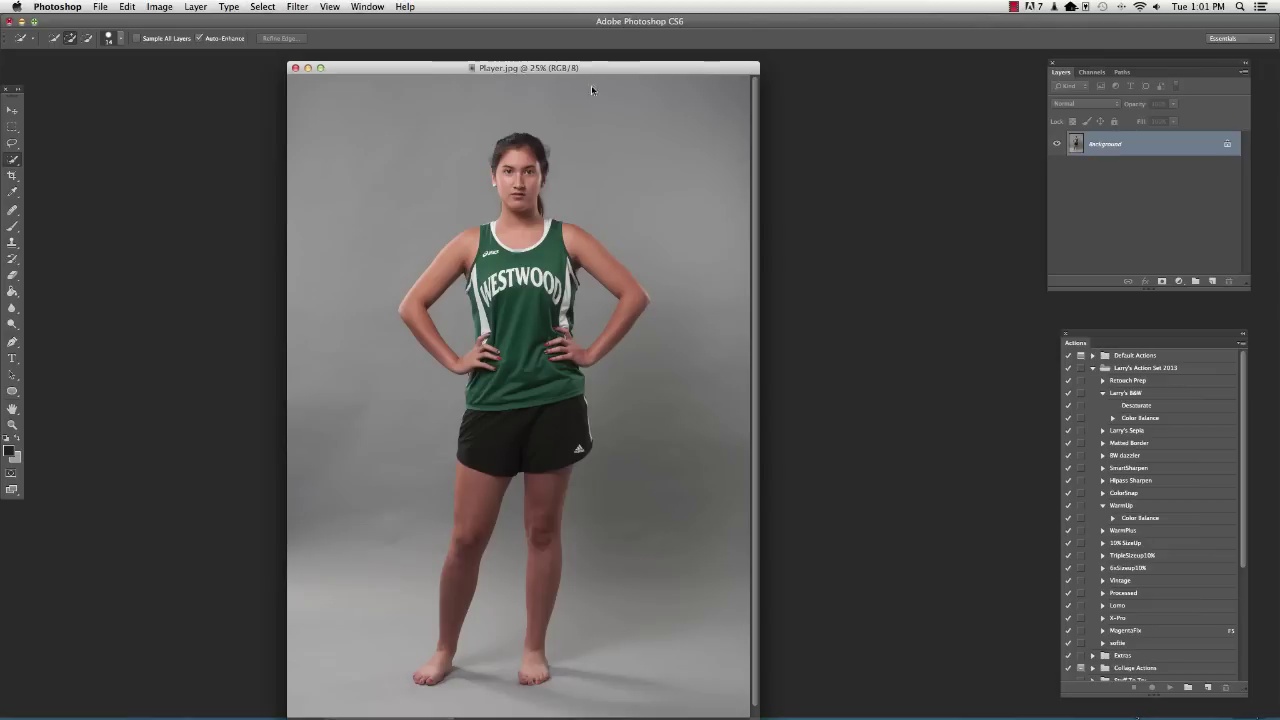
Switch to the Quick Selection tool in New Selection mode and open its brush size picker
drag(591, 68, 495, 67)
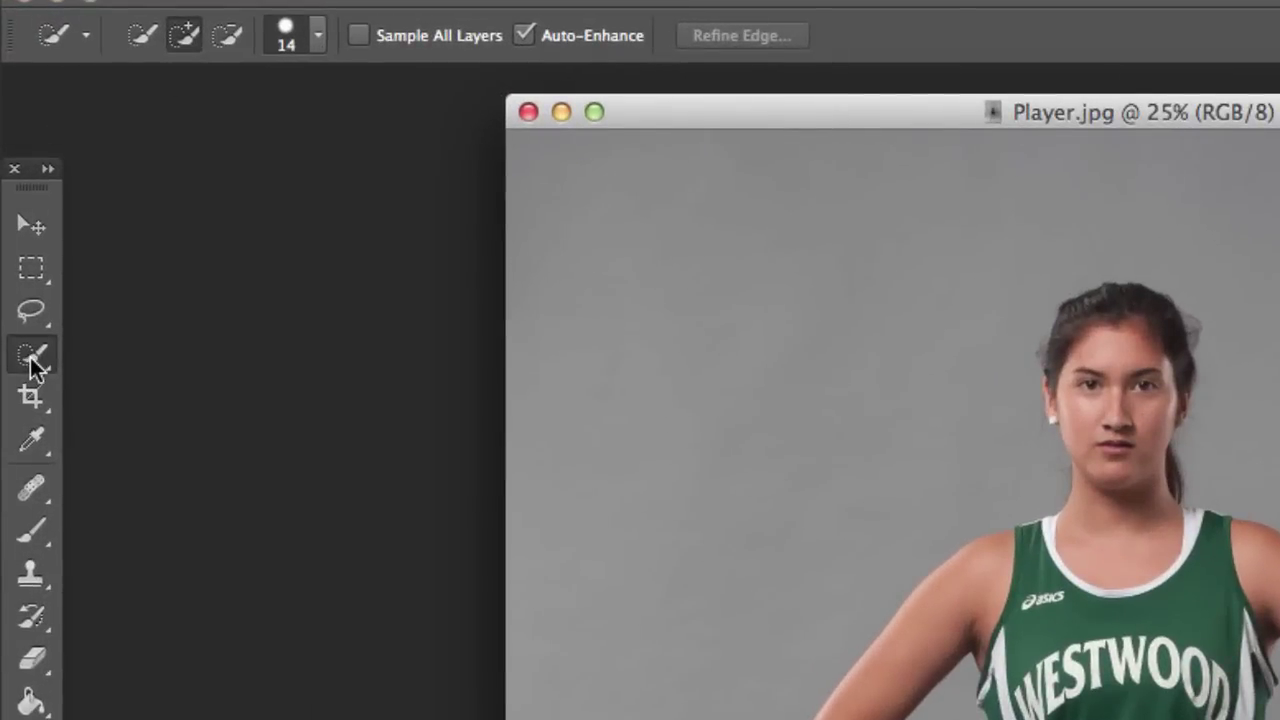
click(31, 360)
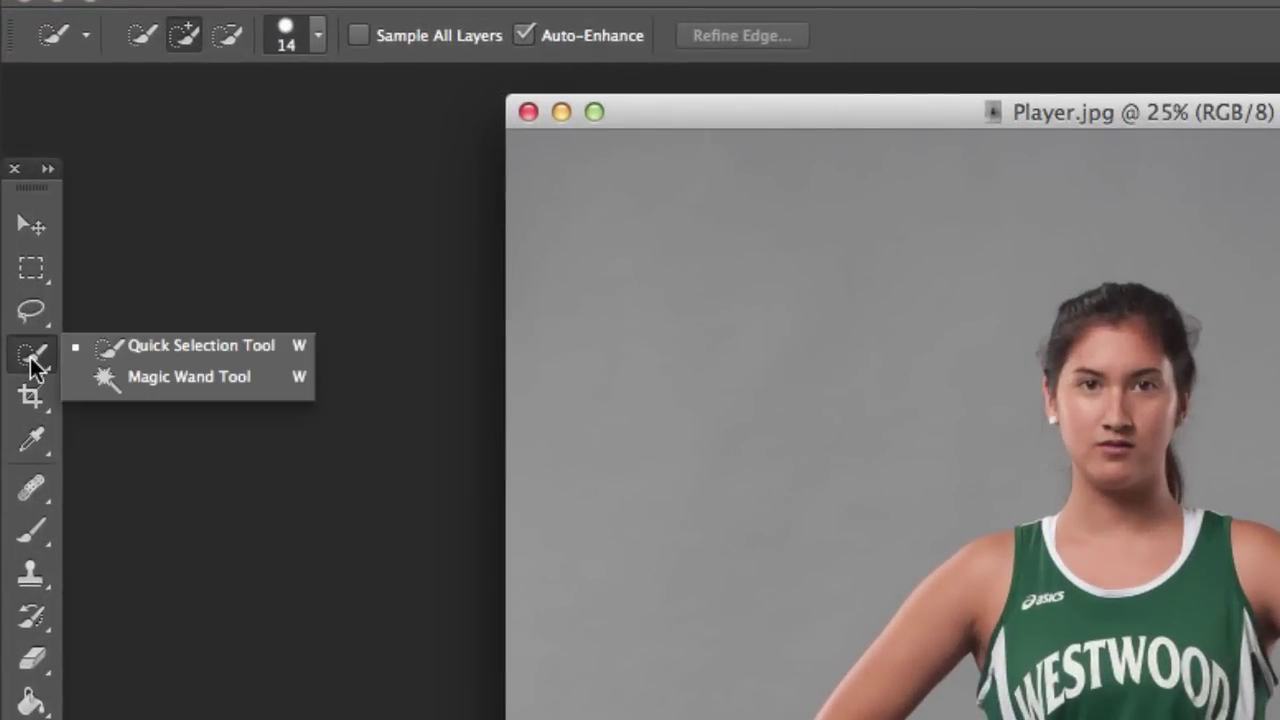
click(193, 348)
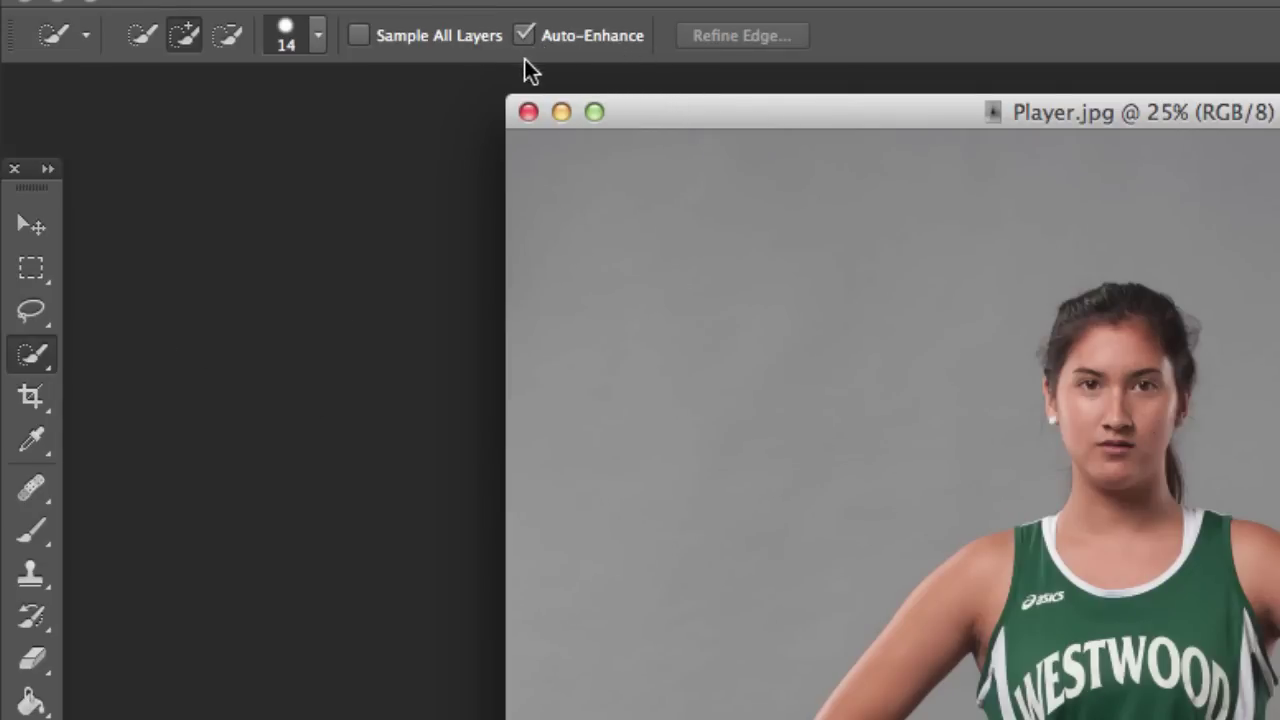
click(317, 38)
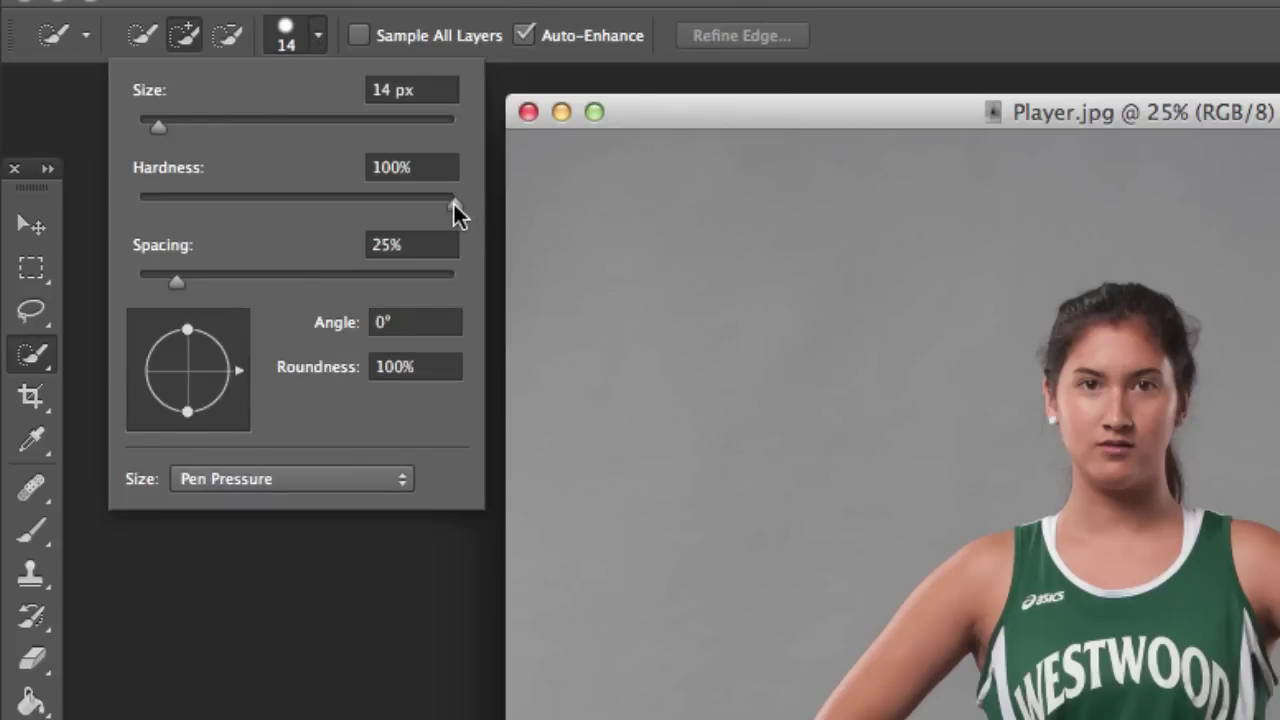
click(141, 36)
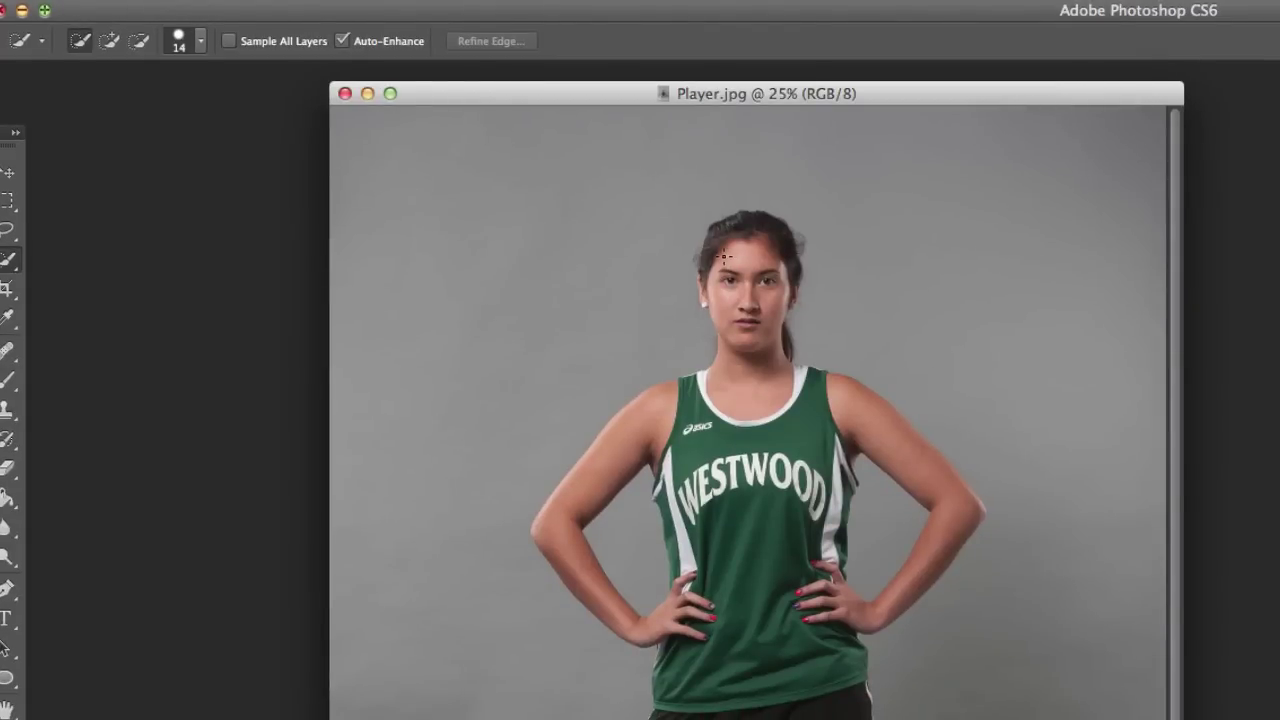
click(200, 42)
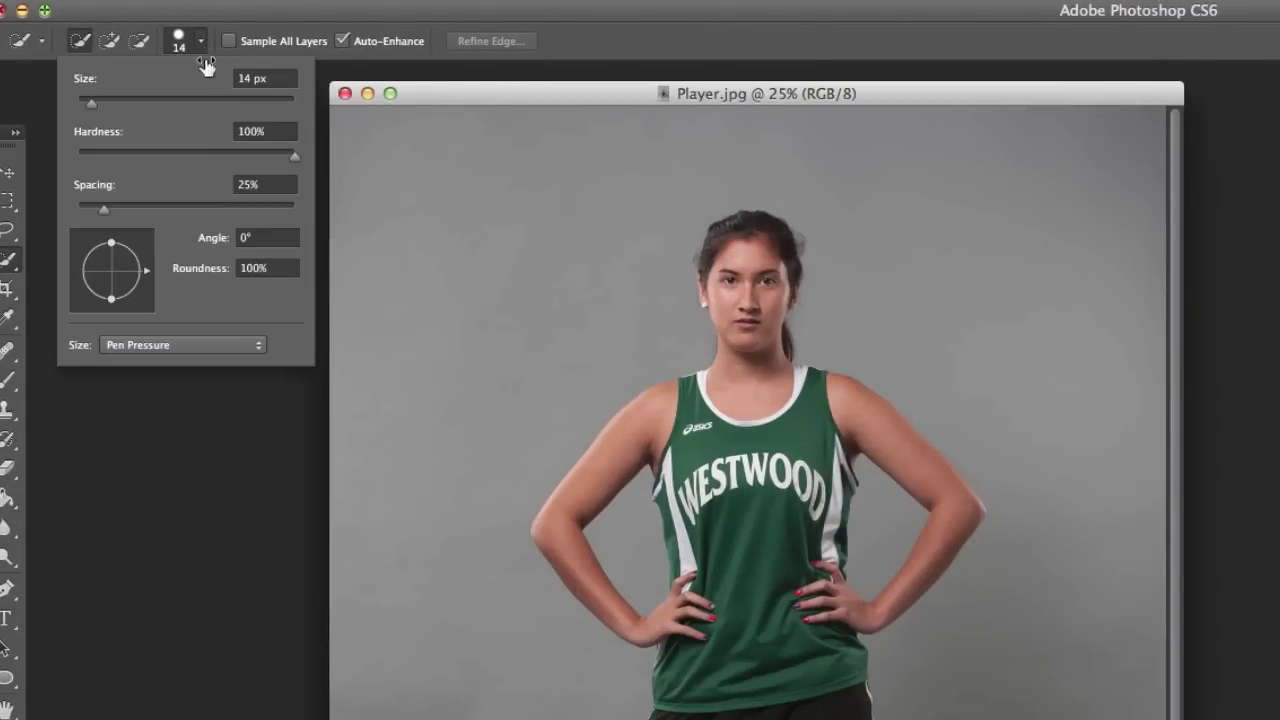
Enlarge the brush to 30 px and paint over hair, face, jersey, shorts, legs and left arm
drag(89, 99, 113, 104)
drag(471, 97, 476, 97)
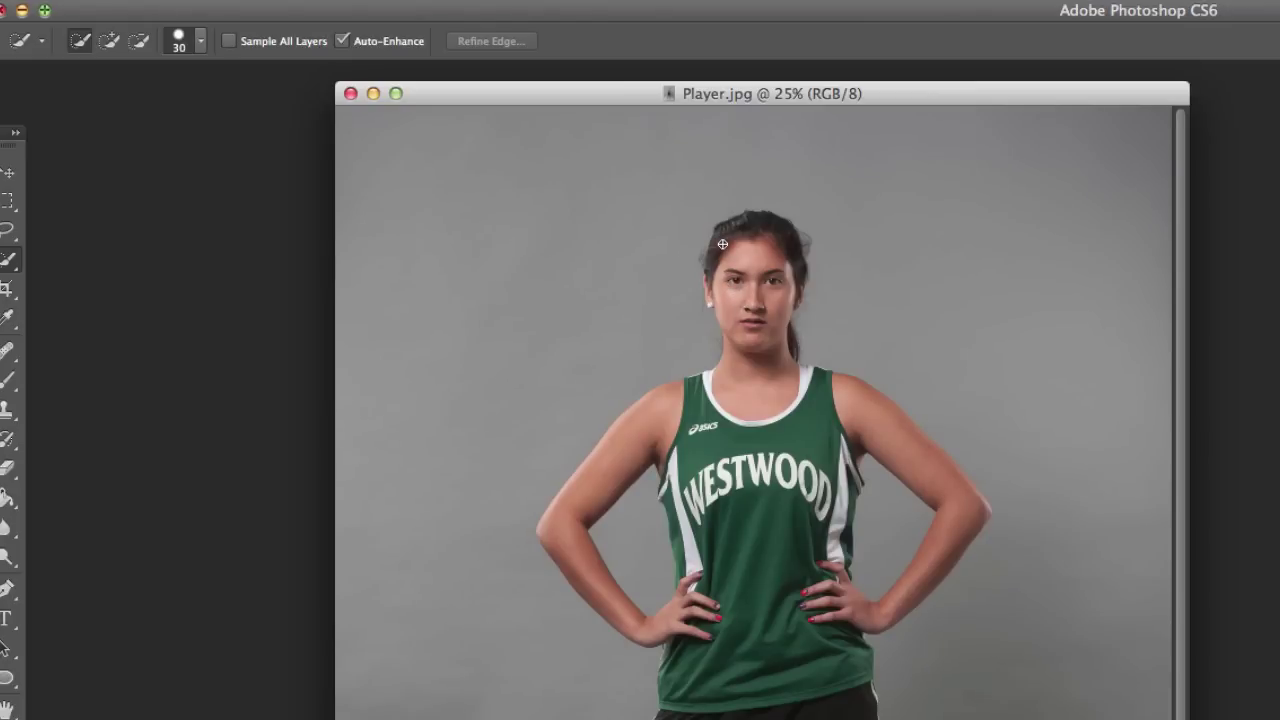
mouse_move(722, 246)
mouse_down()
mouse_move(738, 232)
mouse_move(771, 244)
mouse_move(752, 350)
mouse_move(722, 410)
mouse_move(800, 480)
mouse_move(870, 418)
mouse_move(648, 440)
mouse_move(596, 480)
mouse_move(570, 552)
mouse_move(630, 618)
mouse_move(689, 640)
mouse_move(655, 600)
mouse_up()
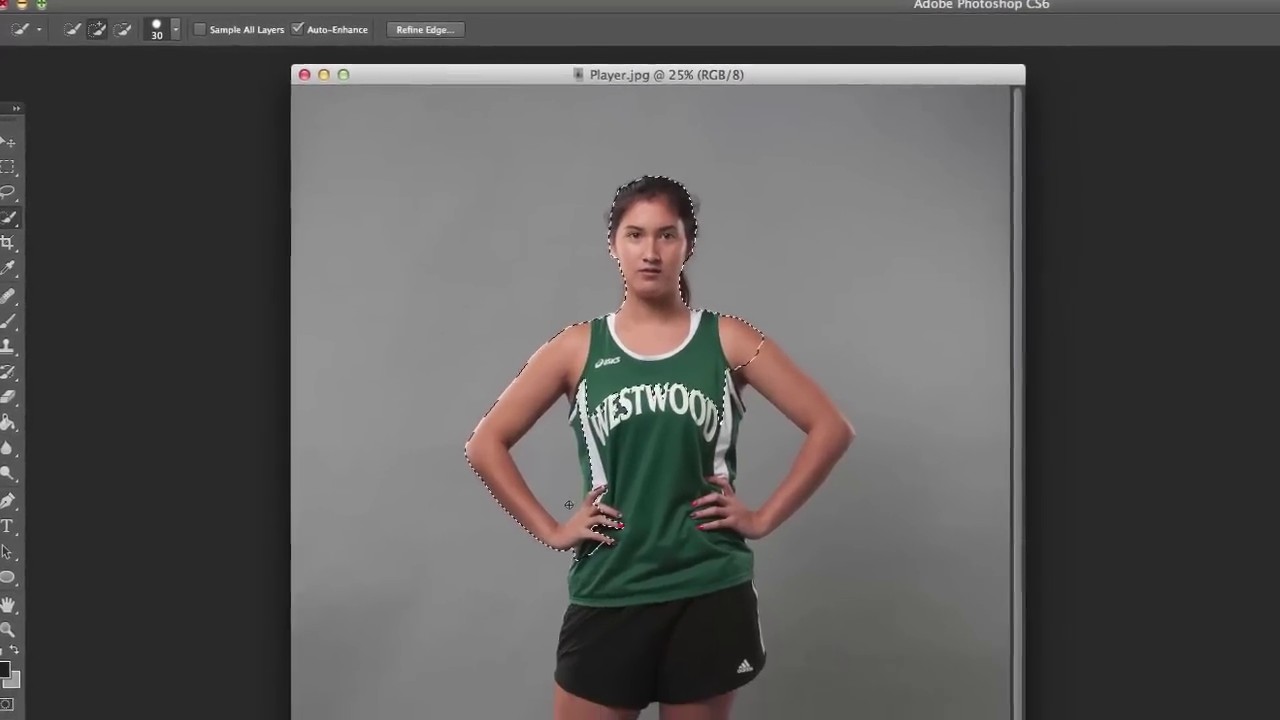
mouse_move(568, 504)
mouse_down()
mouse_move(640, 650)
mouse_move(610, 690)
mouse_move(580, 682)
mouse_up()
mouse_move(461, 526)
mouse_down()
mouse_move(454, 644)
mouse_move(426, 719)
mouse_up()
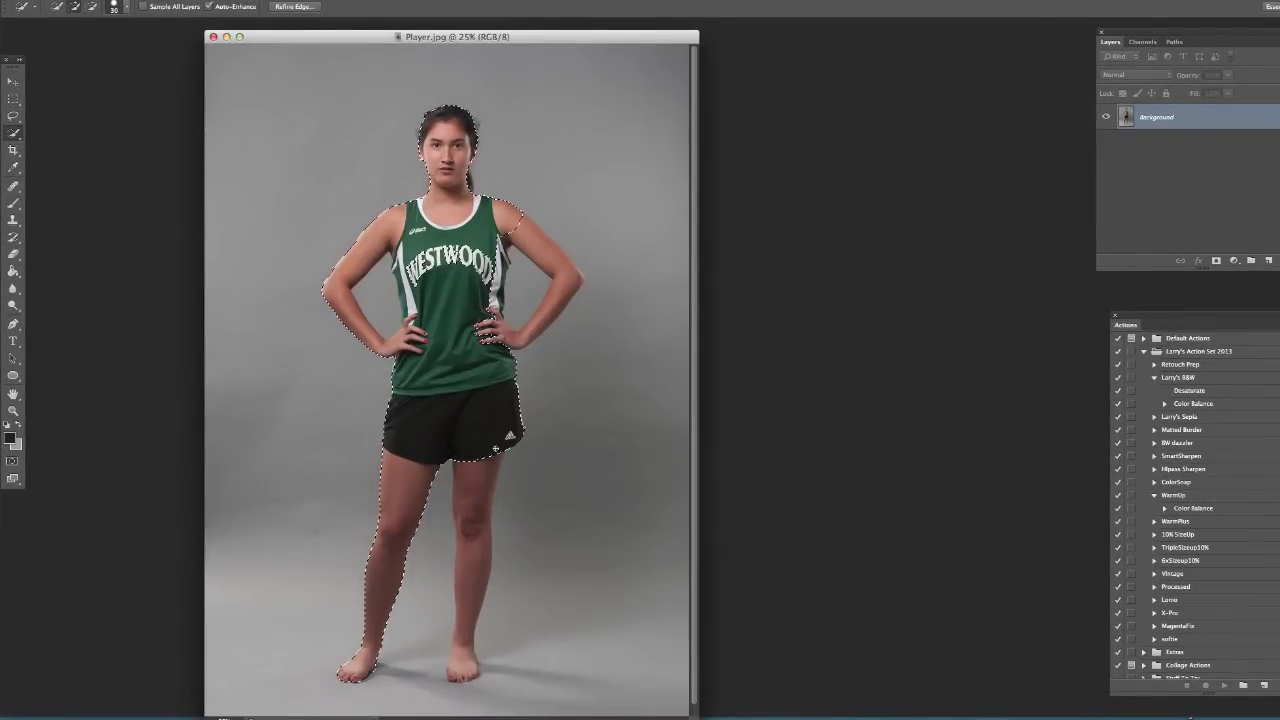
drag(468, 514, 468, 606)
click(533, 332)
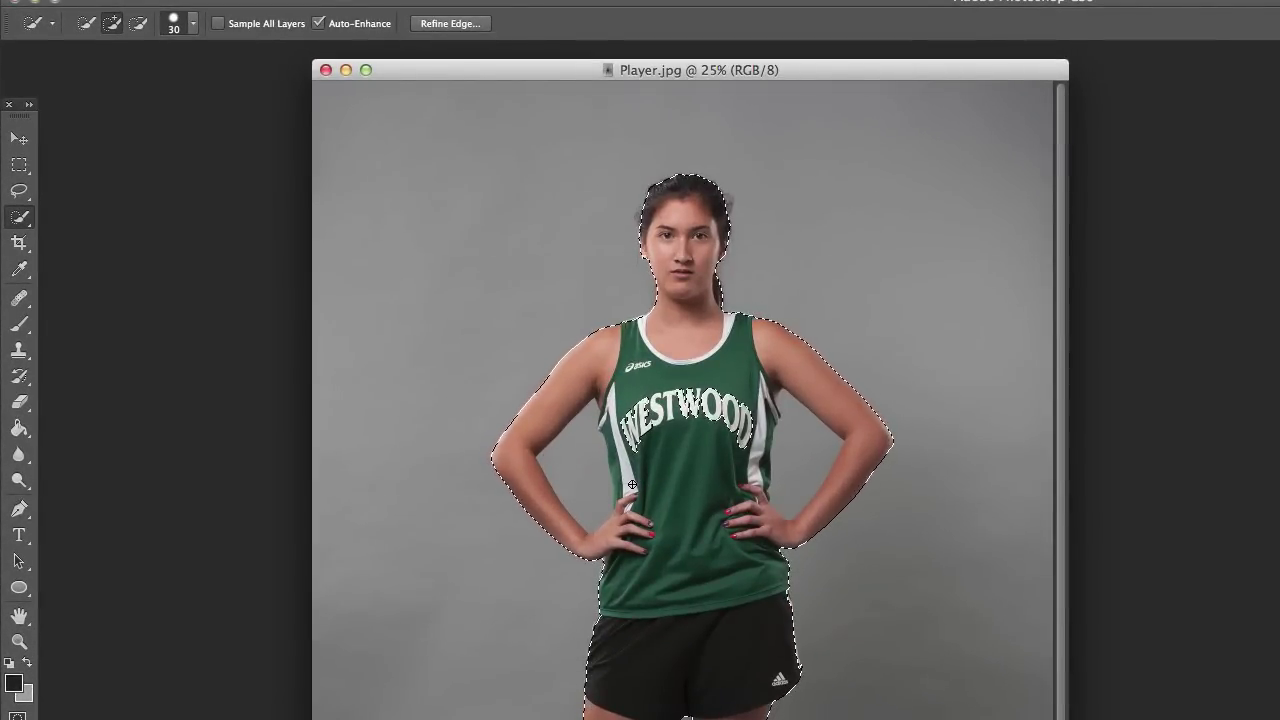
Toggle the quick selection between Add and Subtract modes, ending on Subtract from selection
key(alt)
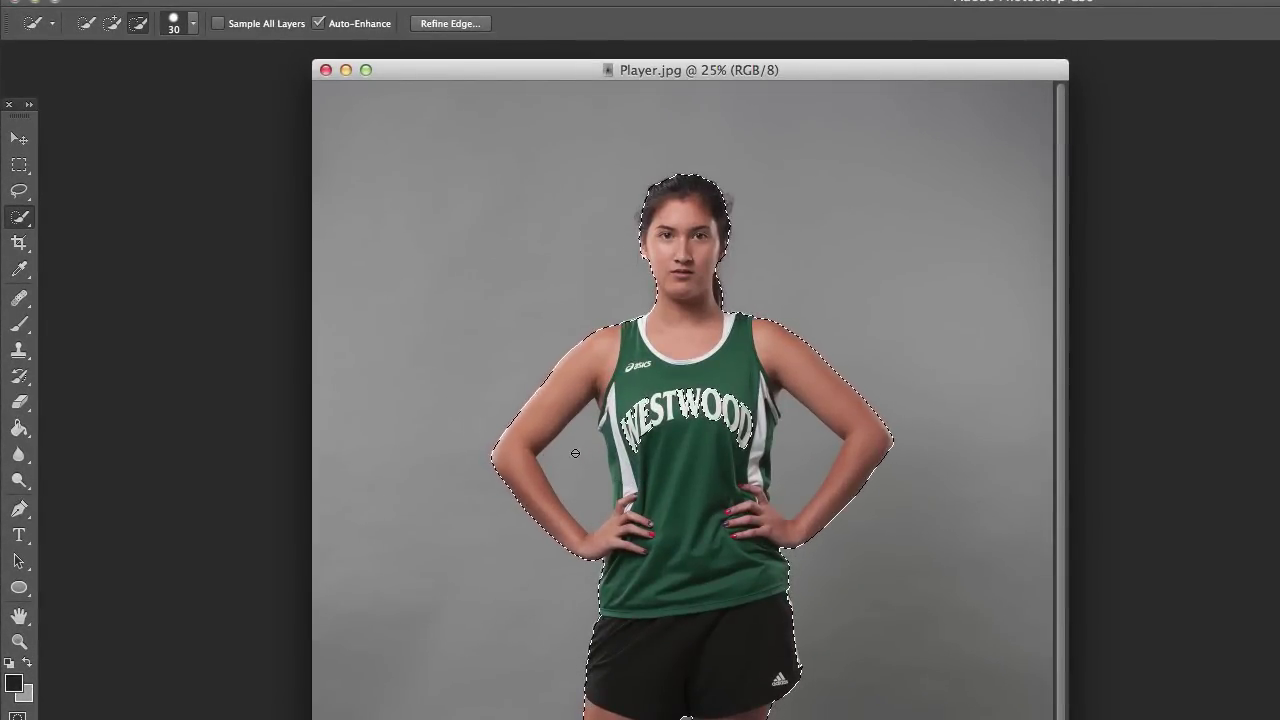
click(138, 26)
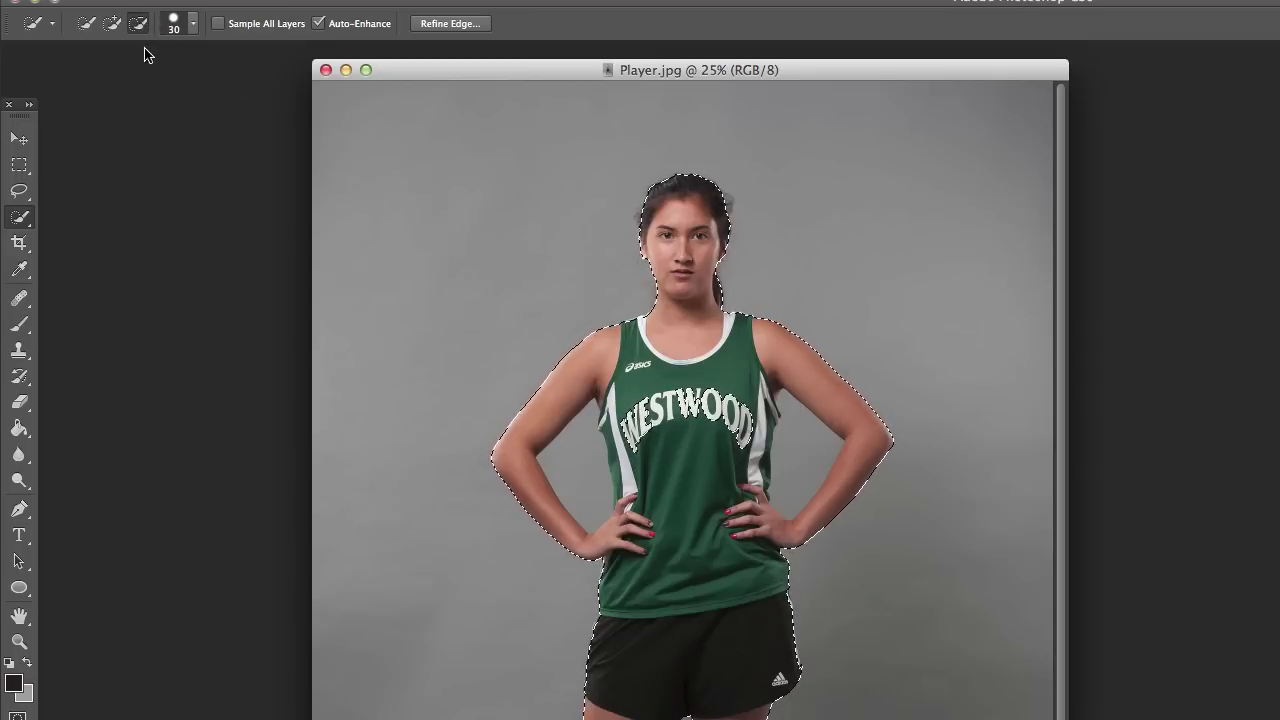
click(112, 23)
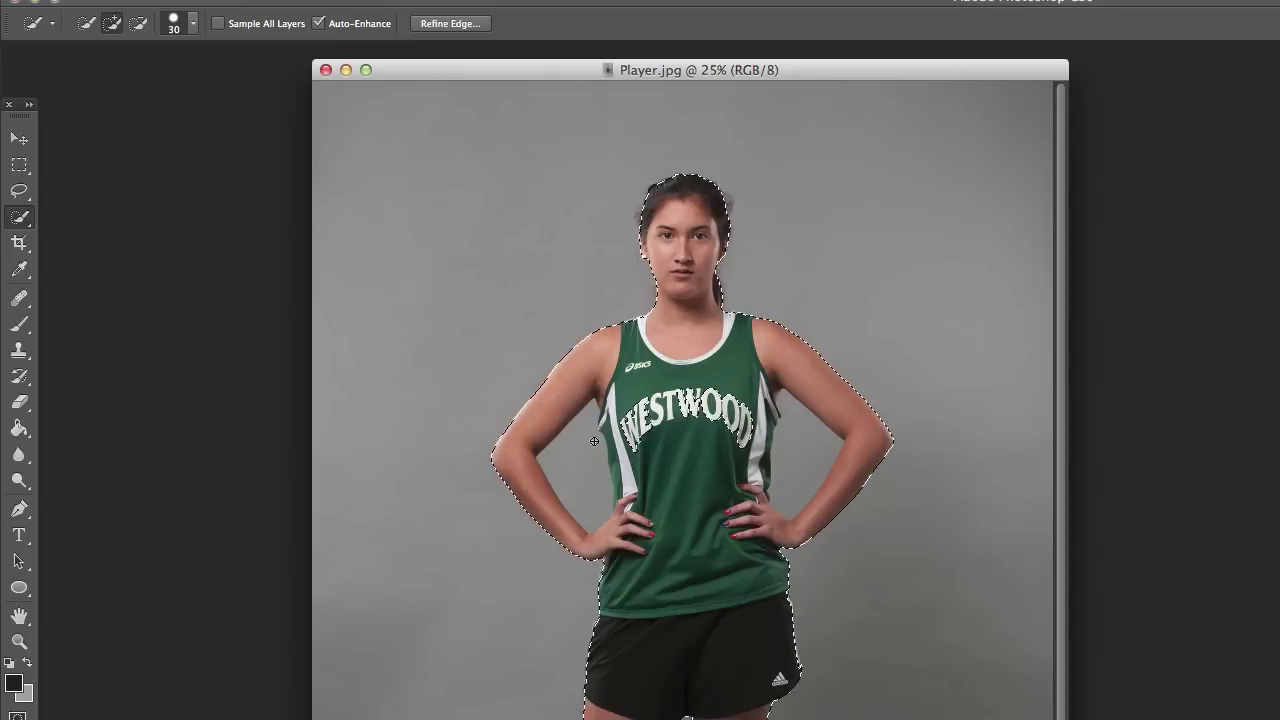
key(alt)
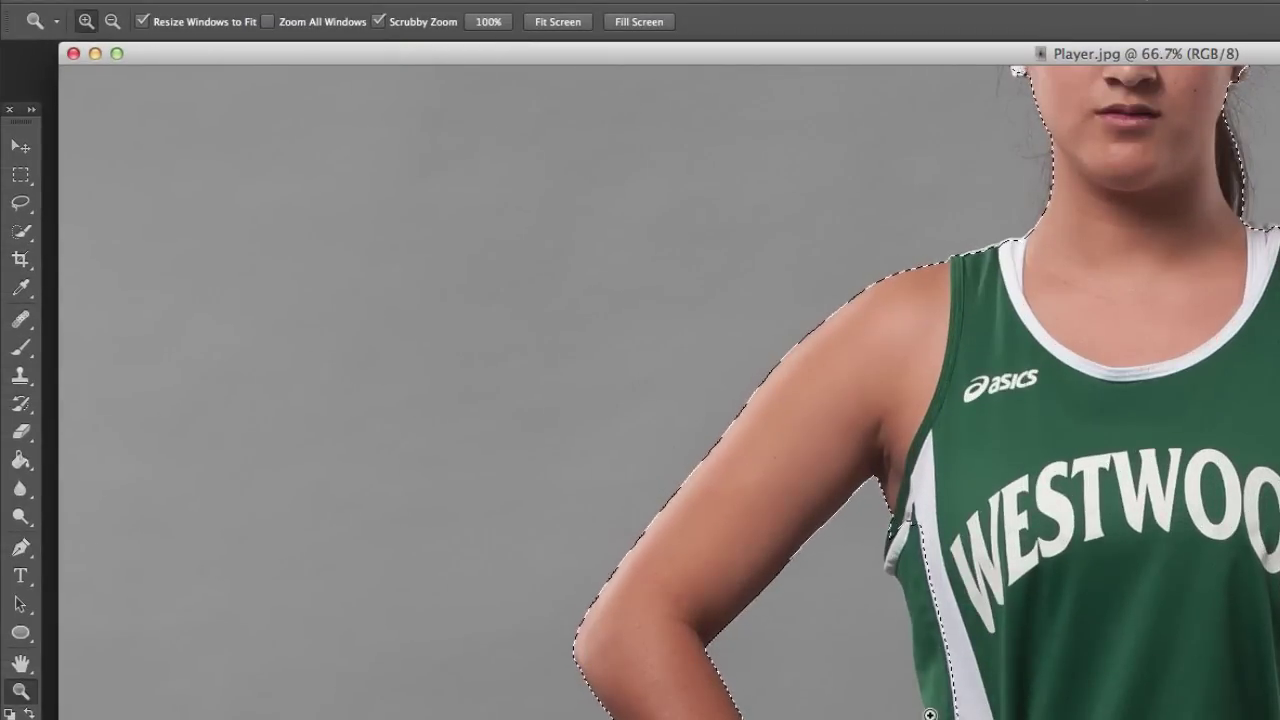
Reselect the Quick Selection tool and shrink its brush from 30 px to 14 px
click(21, 232)
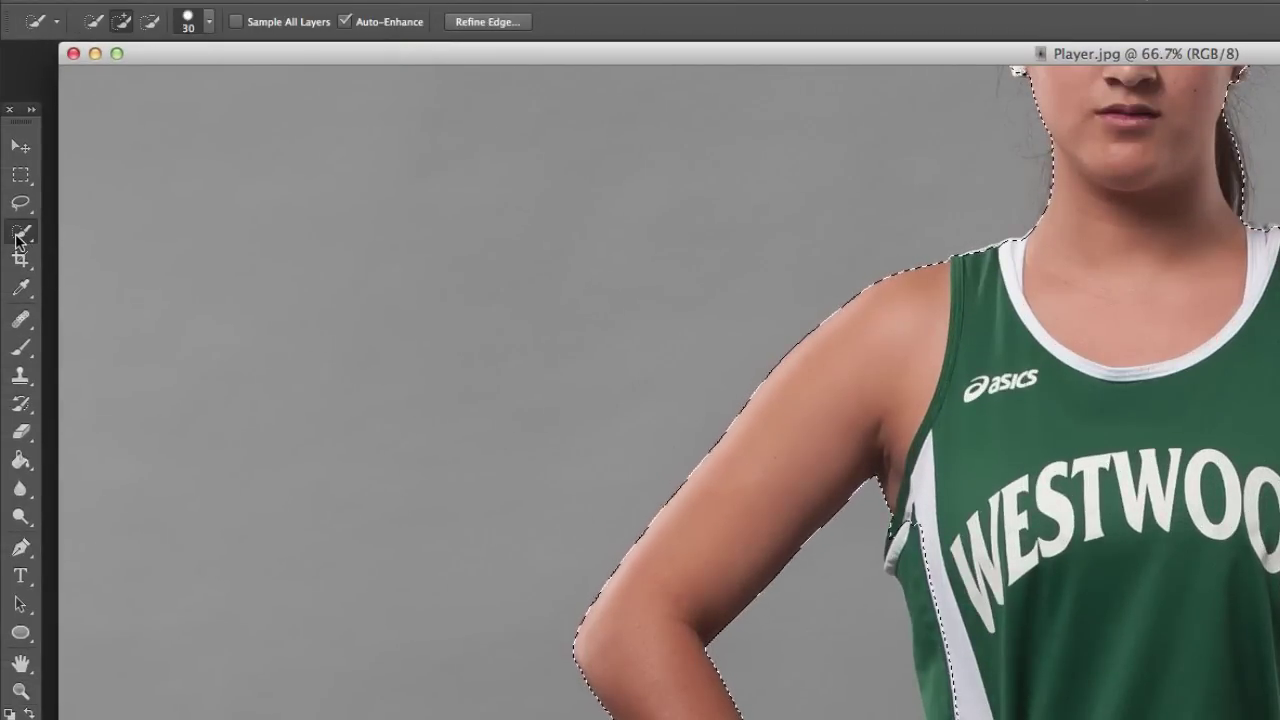
click(210, 22)
drag(122, 80, 117, 82)
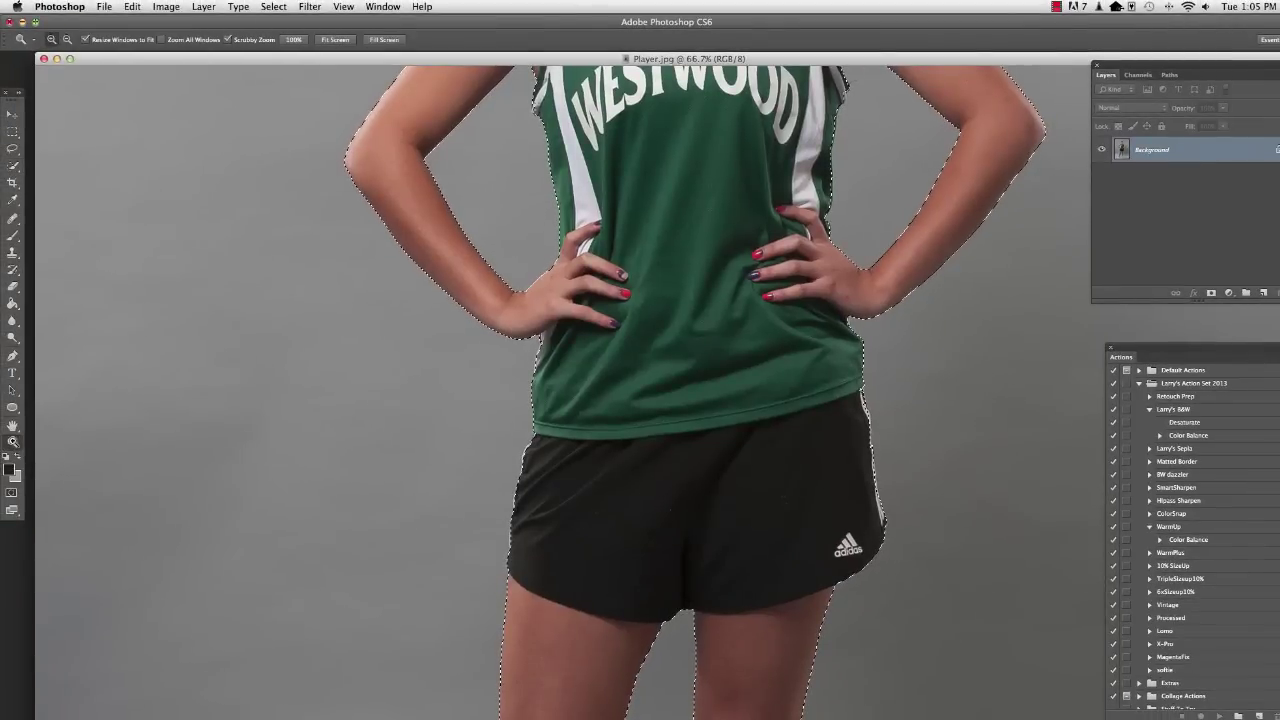
Zoom out to 33.3% to show the whole athlete and reselect the Quick Selection tool
alt+click(352, 401)
alt+click(355, 400)
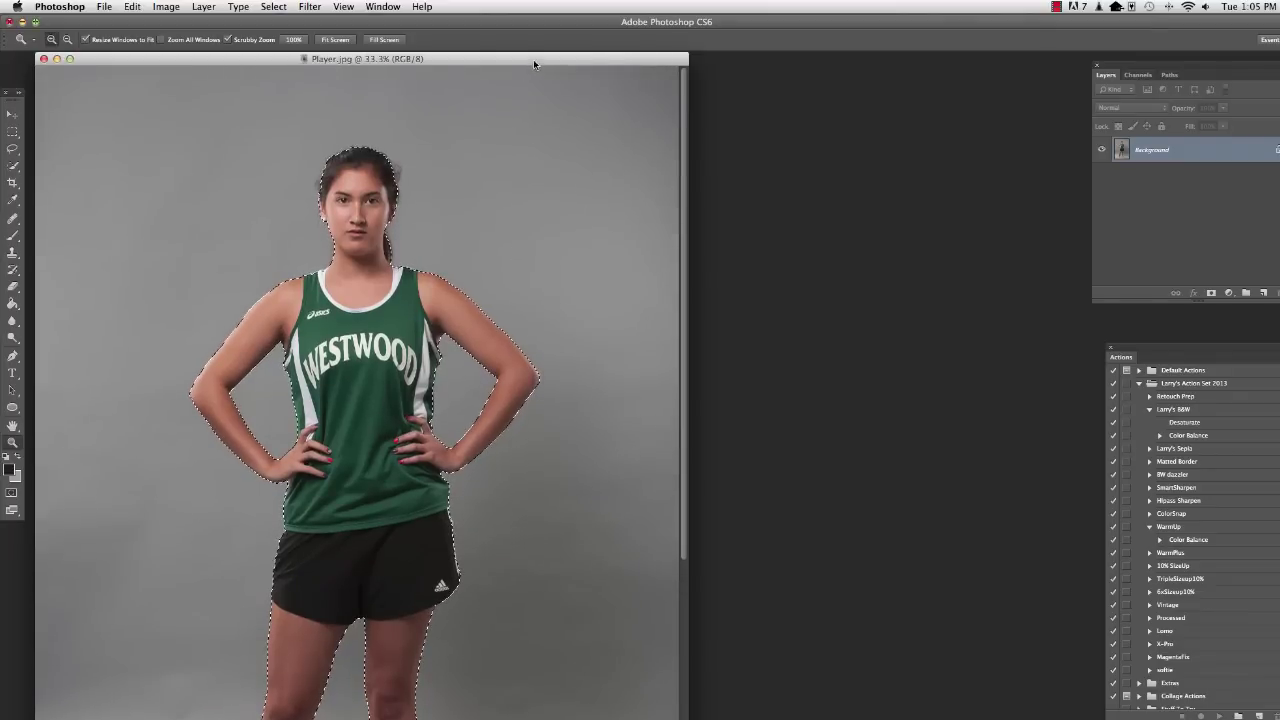
drag(533, 59, 575, 82)
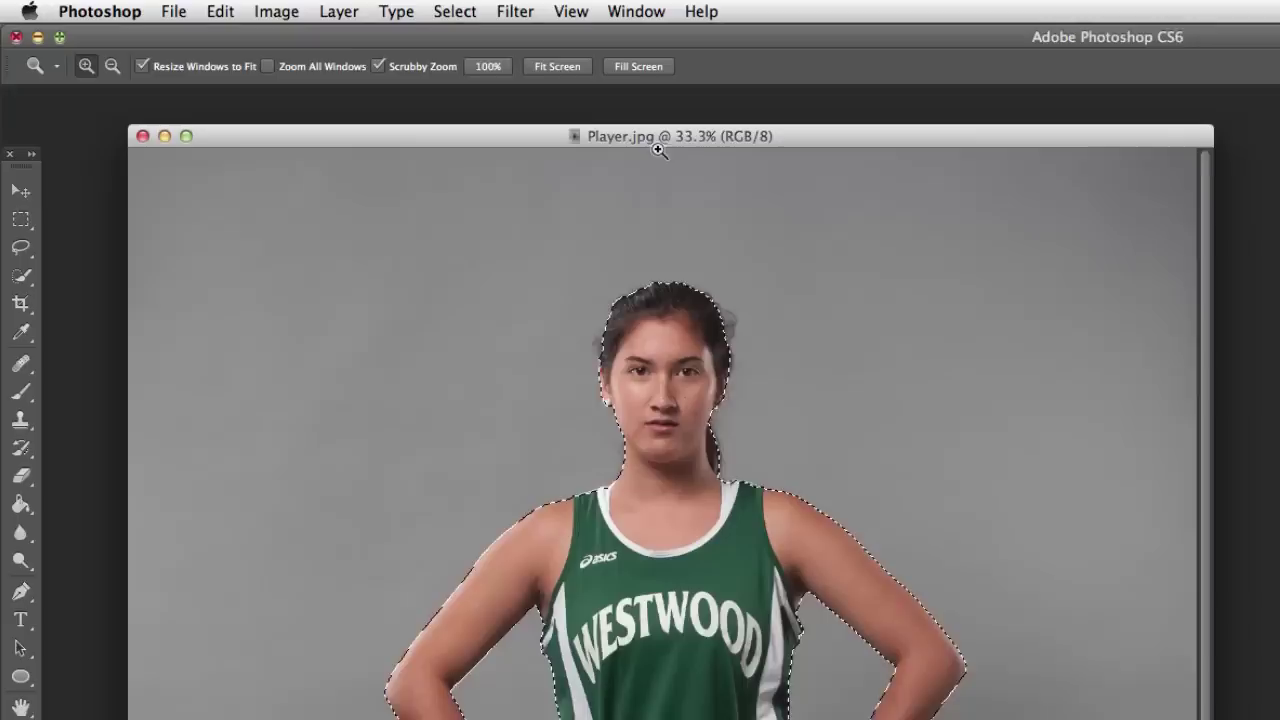
drag(660, 150, 707, 147)
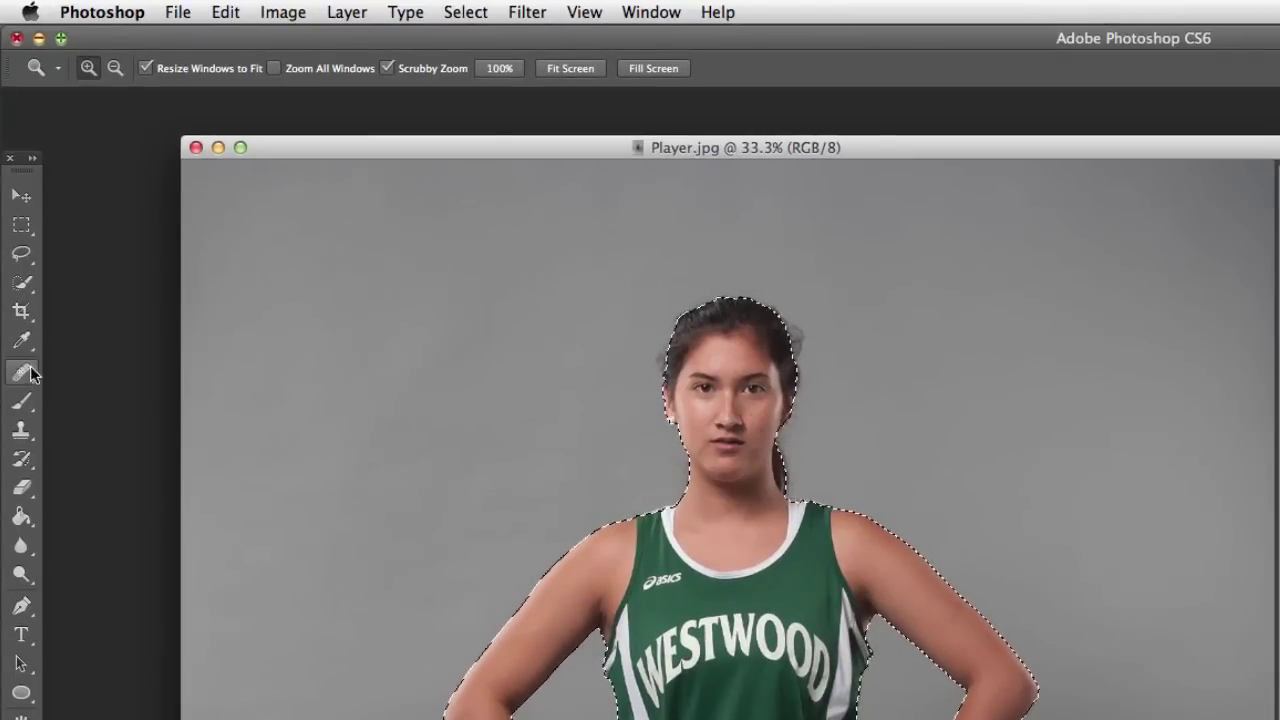
click(22, 285)
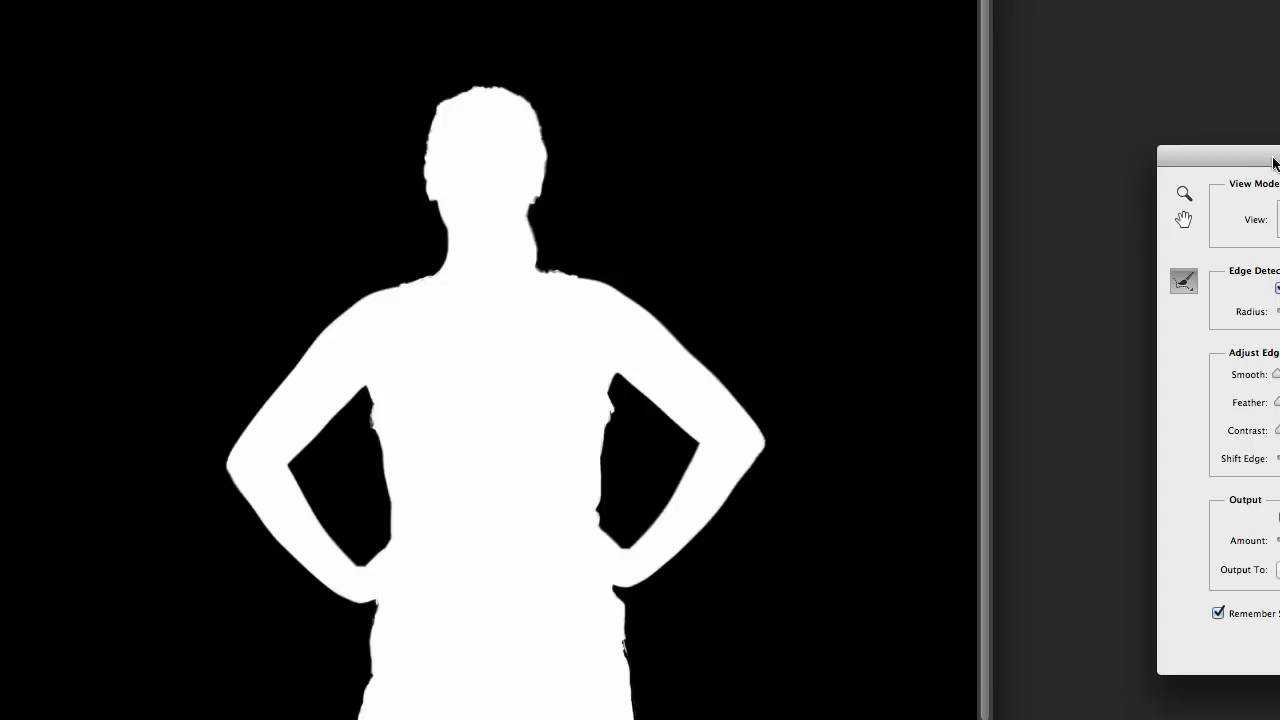
Place the Refine Edge dialog beside the athlete and switch the preview between Reveal Layer and Black & White
drag(1276, 158, 1013, 152)
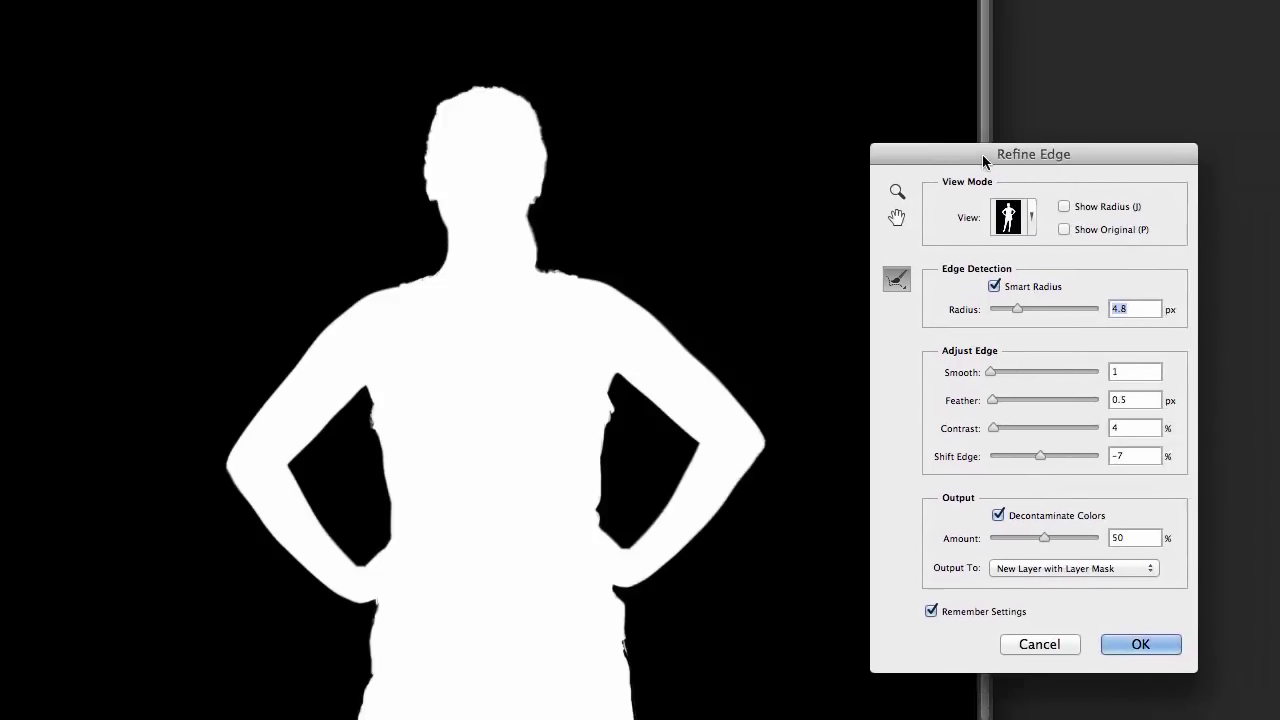
click(1033, 218)
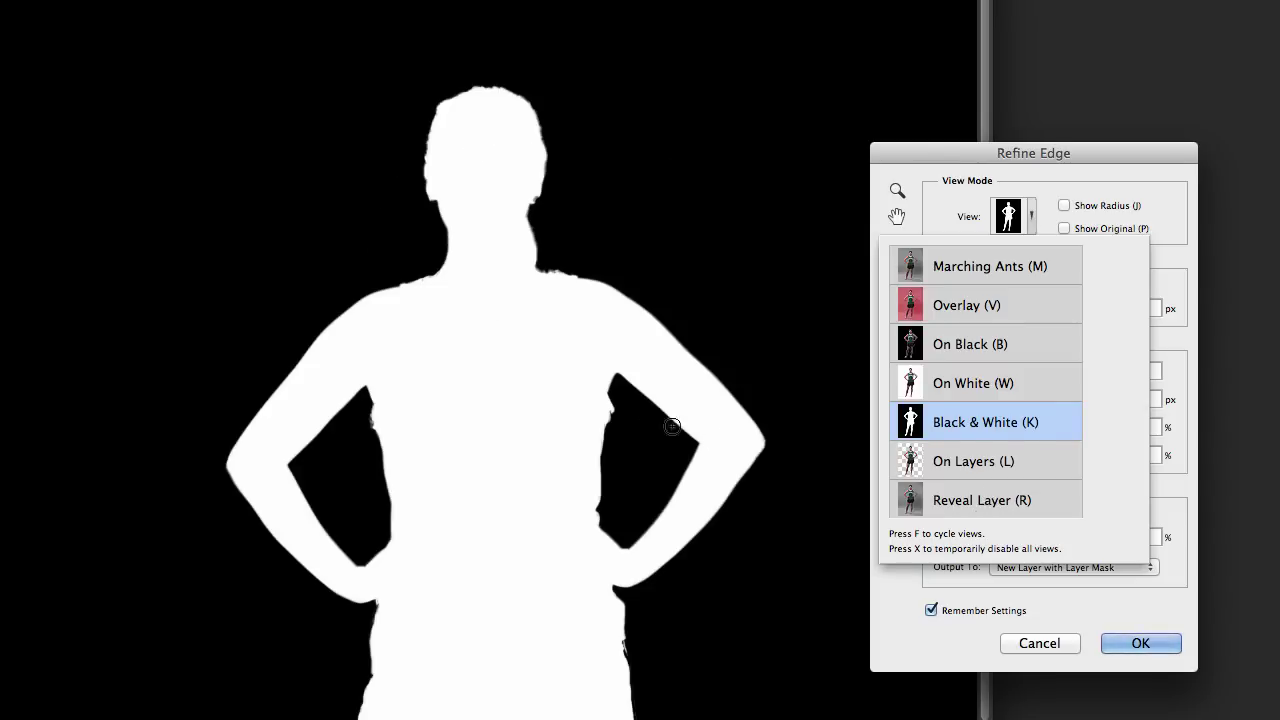
click(995, 508)
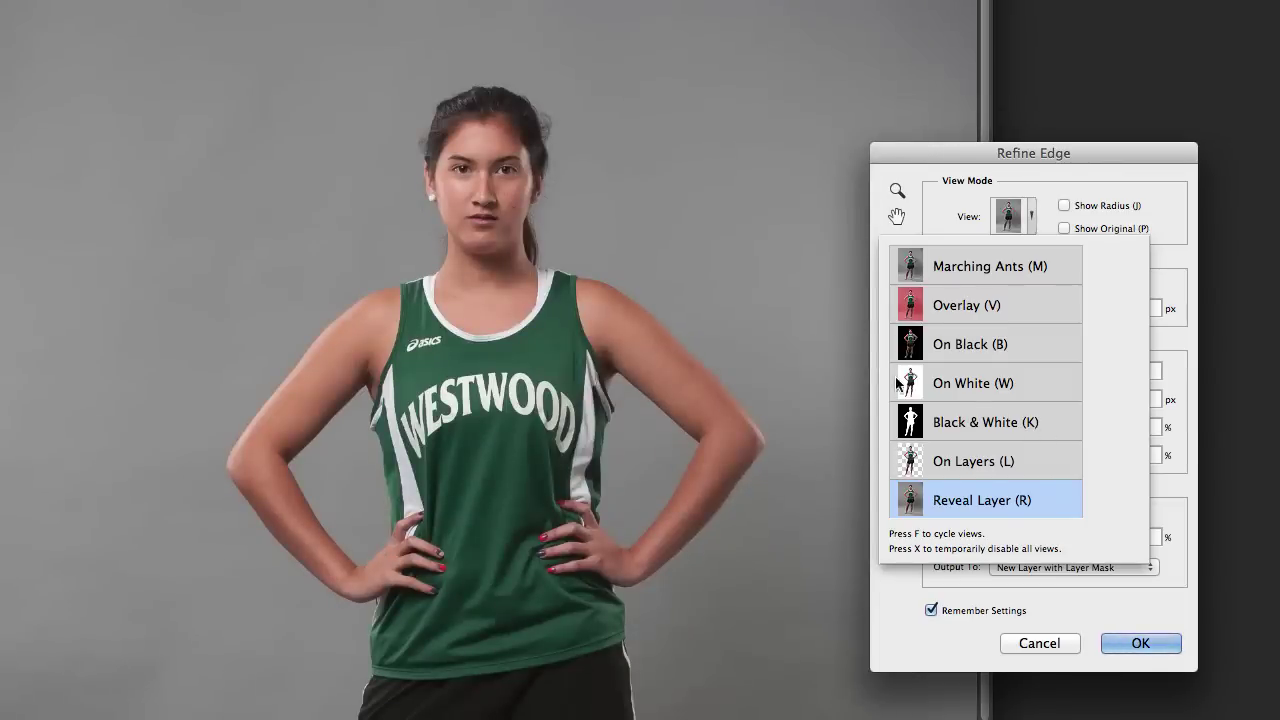
key(k)
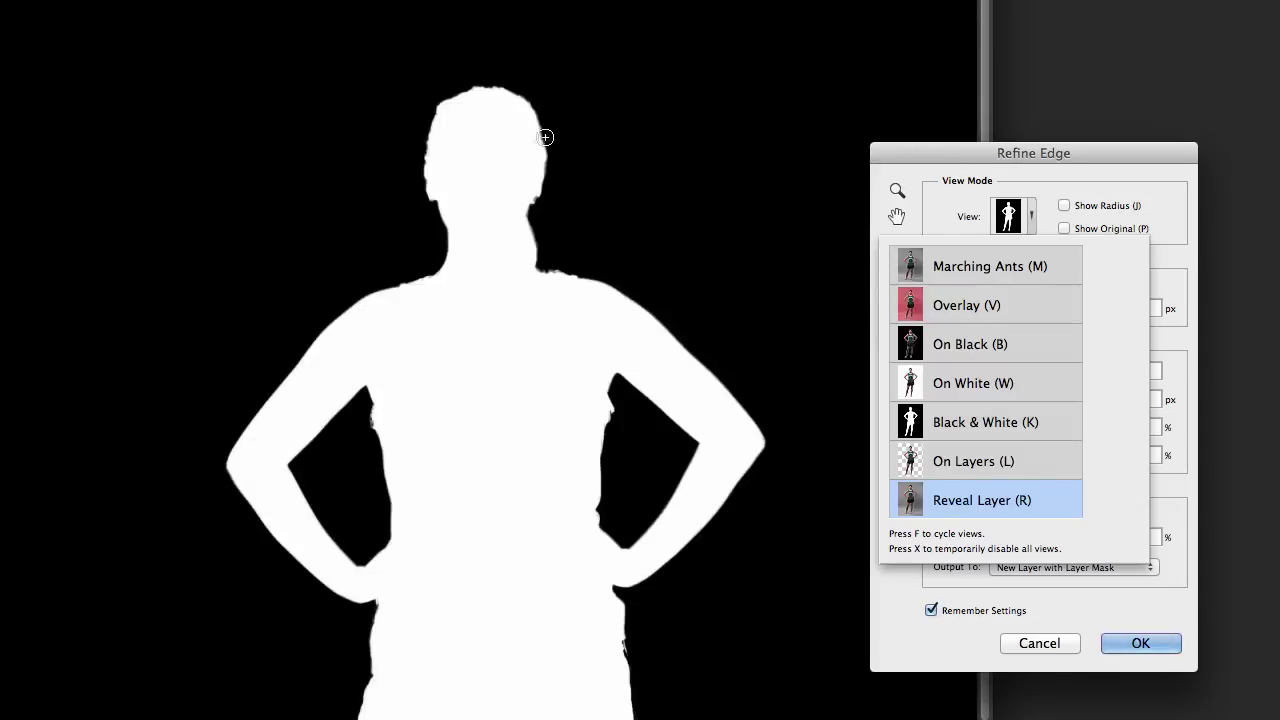
key(r)
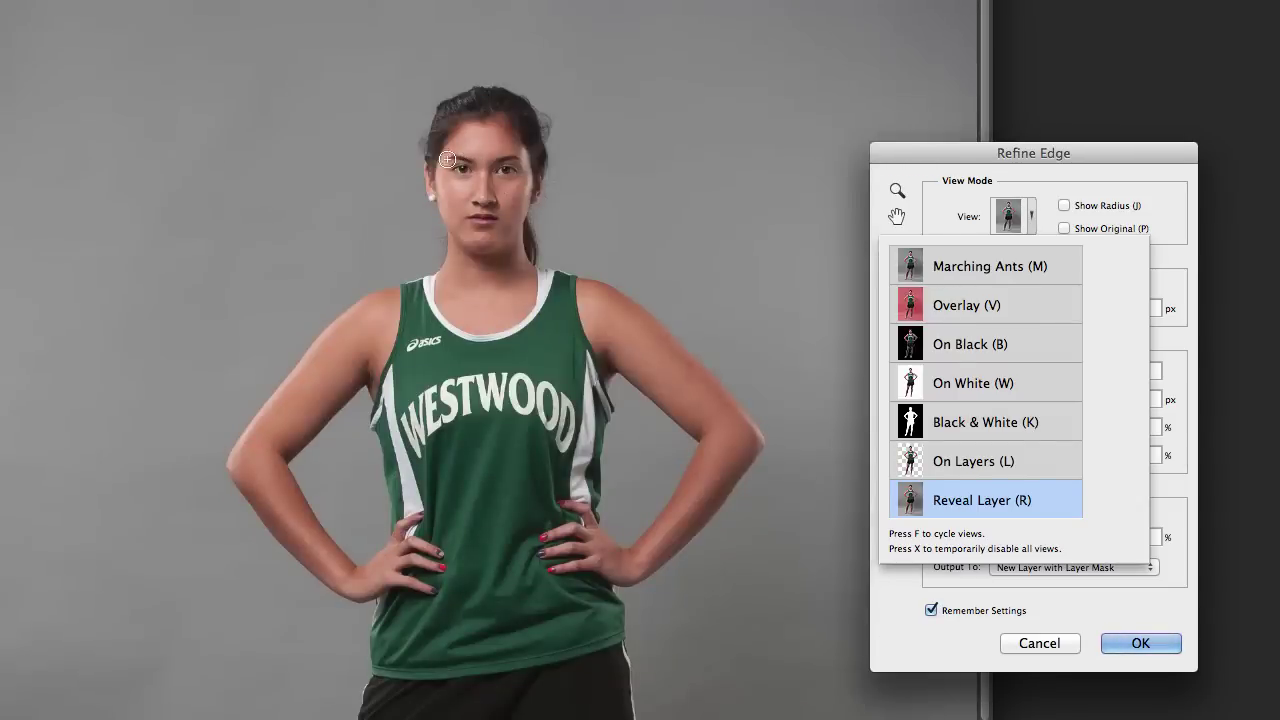
key(k)
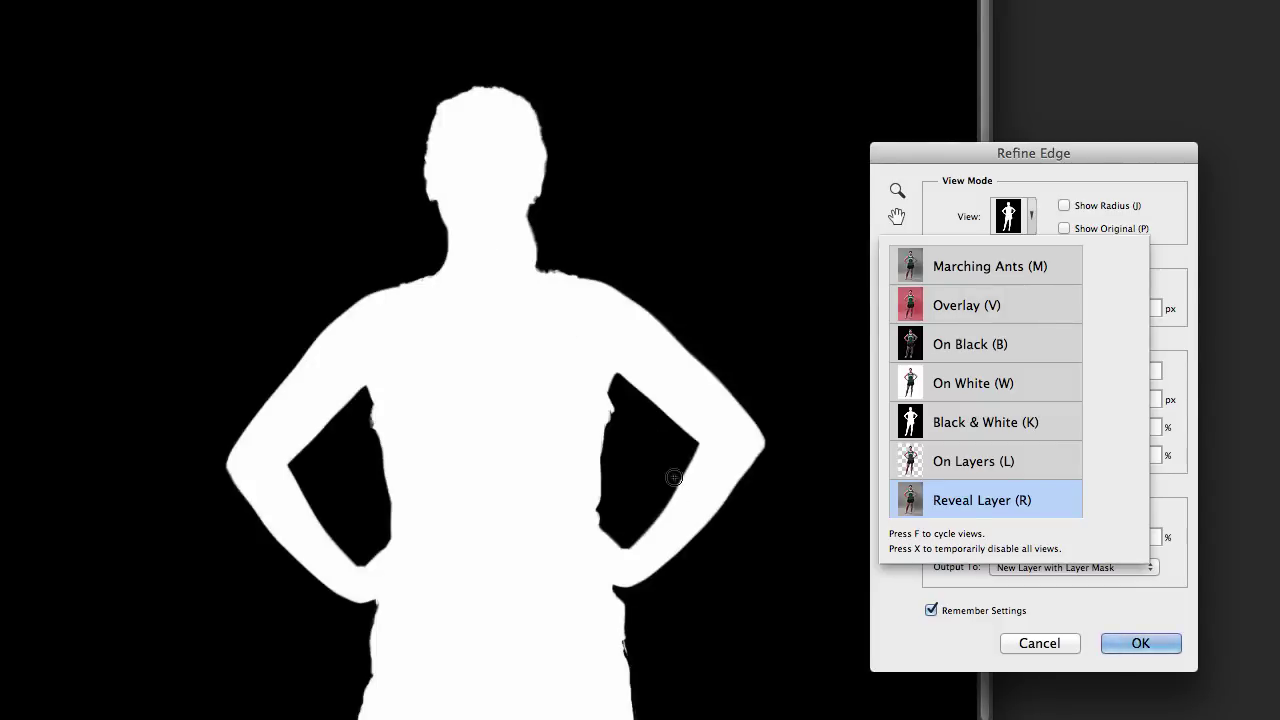
click(963, 204)
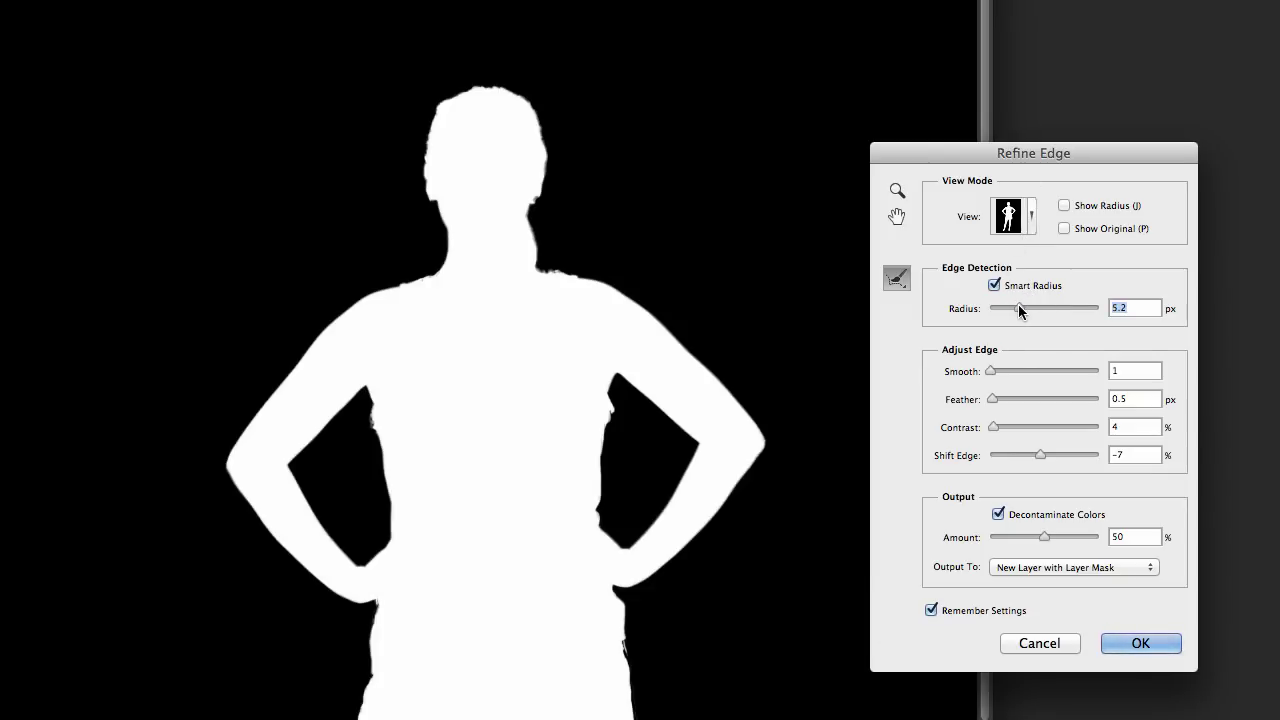
Set the Refine Edge radius to 5.8 px and preview in Reveal Layer mode
drag(1019, 306, 1063, 309)
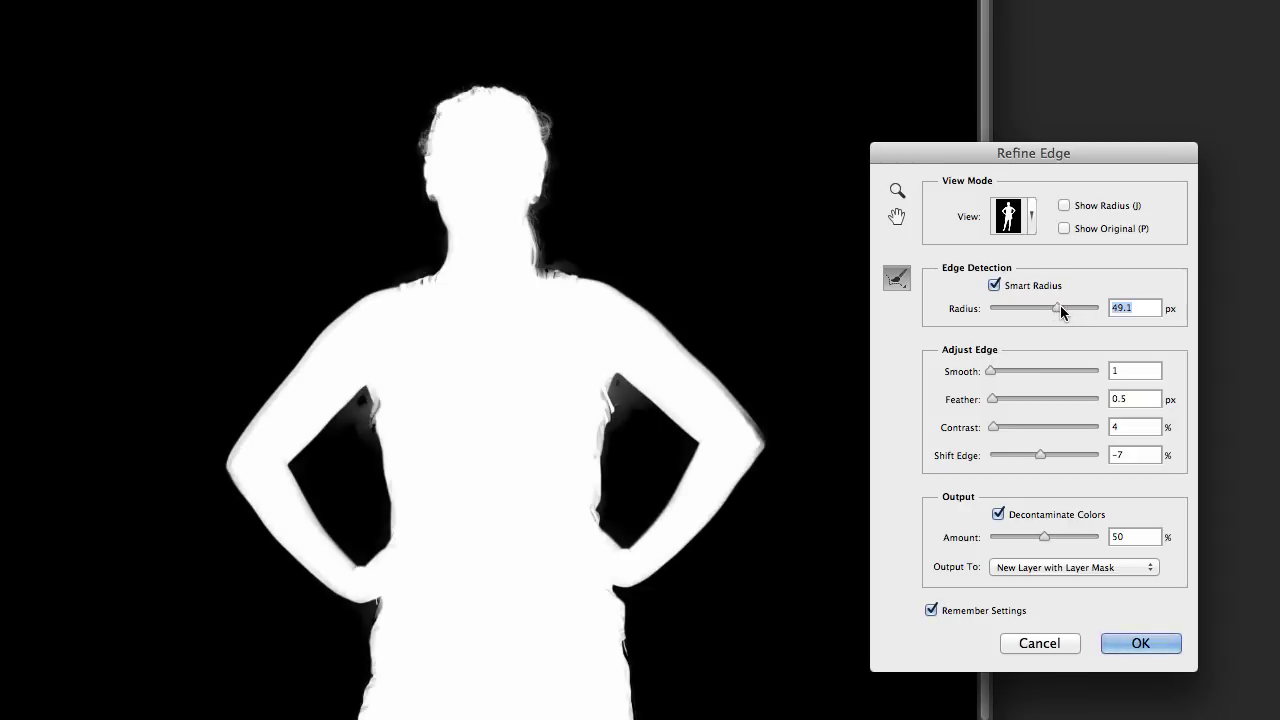
drag(1060, 305, 1020, 304)
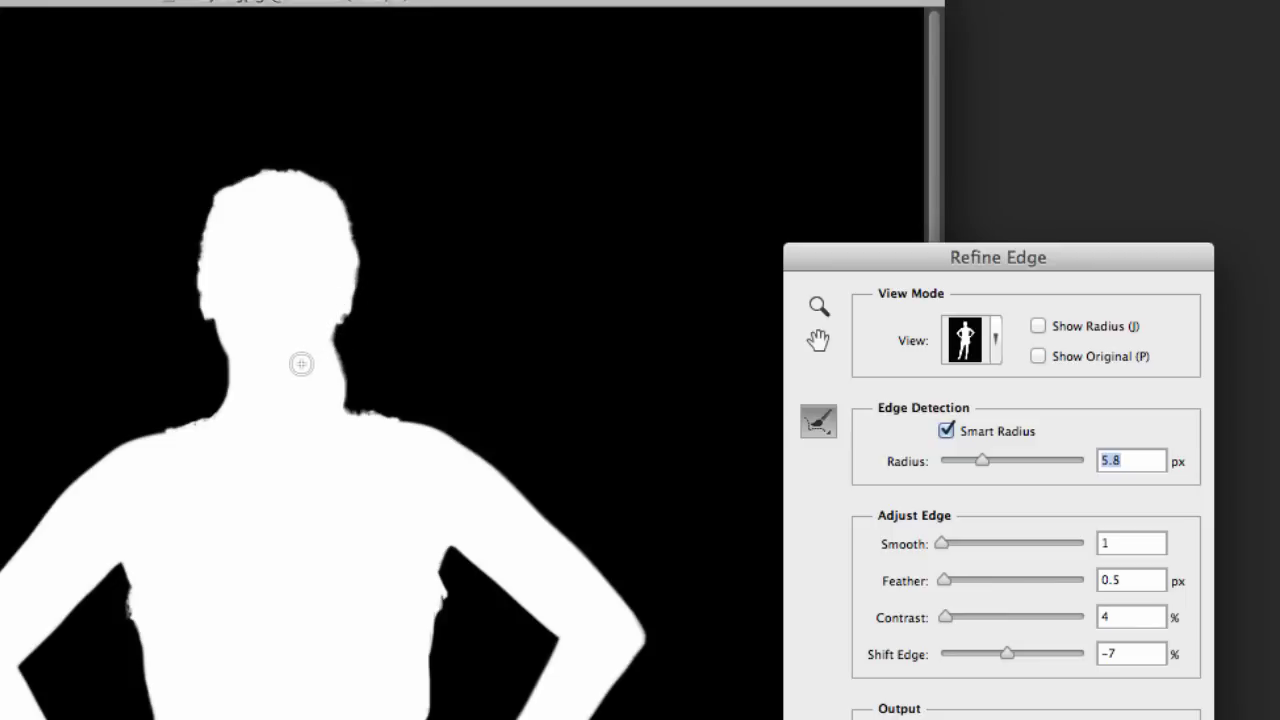
key(r)
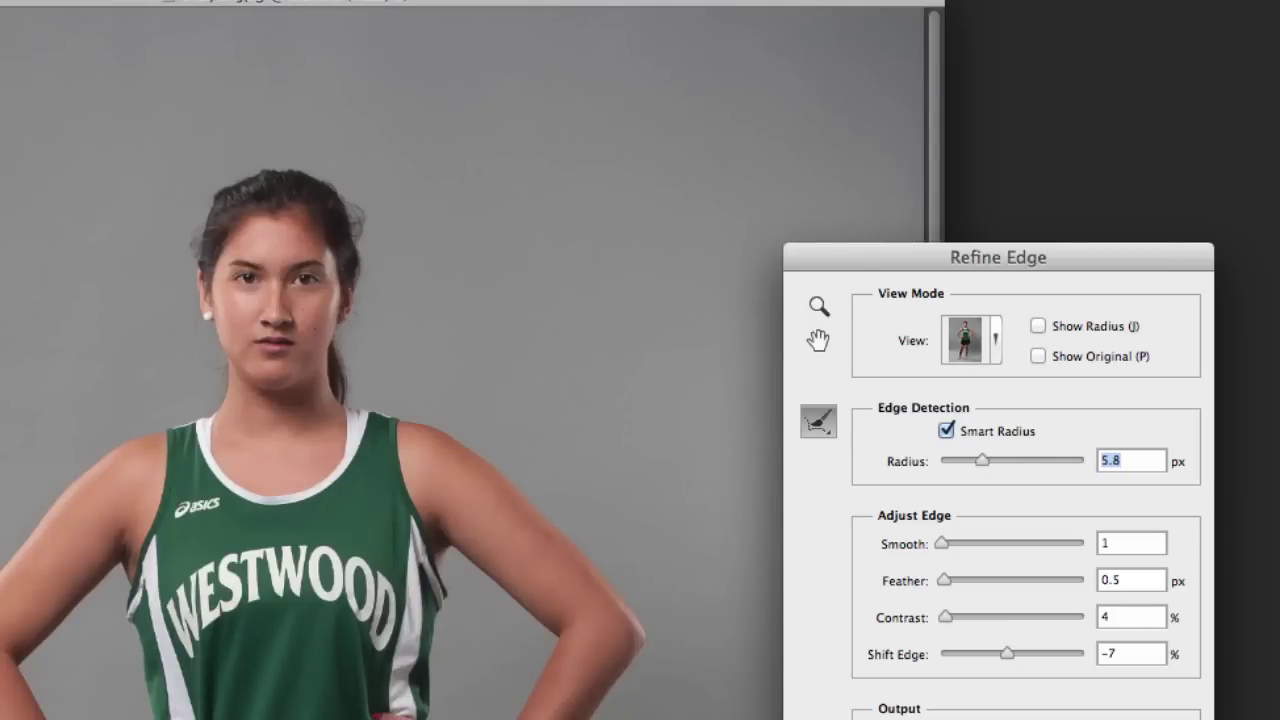
Zoom in on the athlete's hair edge, uncover her face, and pick the Refine Radius Tool
click(818, 307)
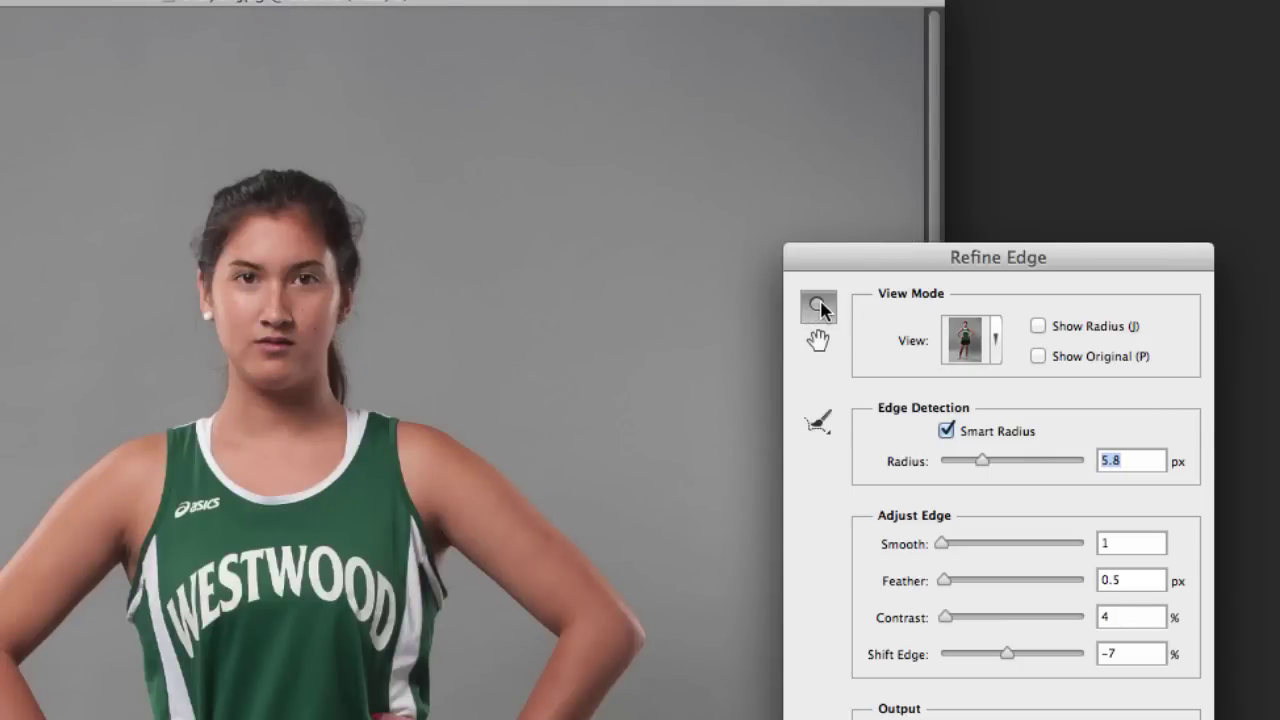
click(344, 385)
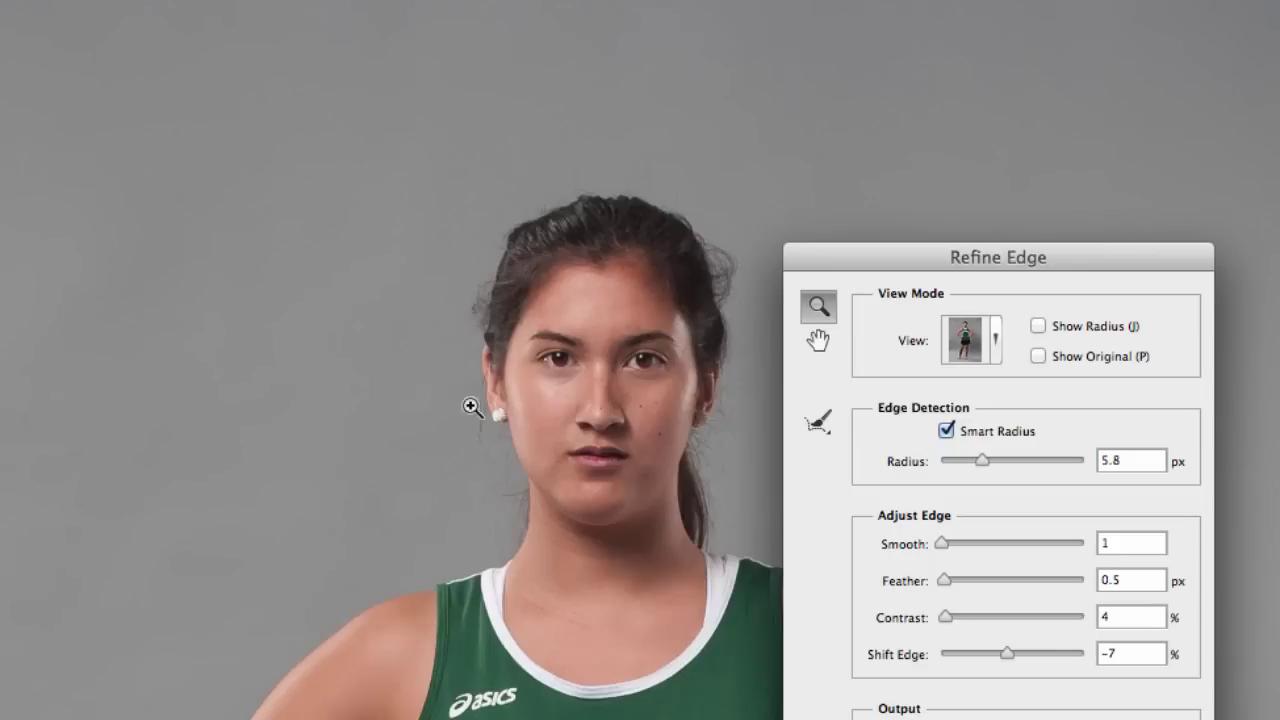
click(566, 480)
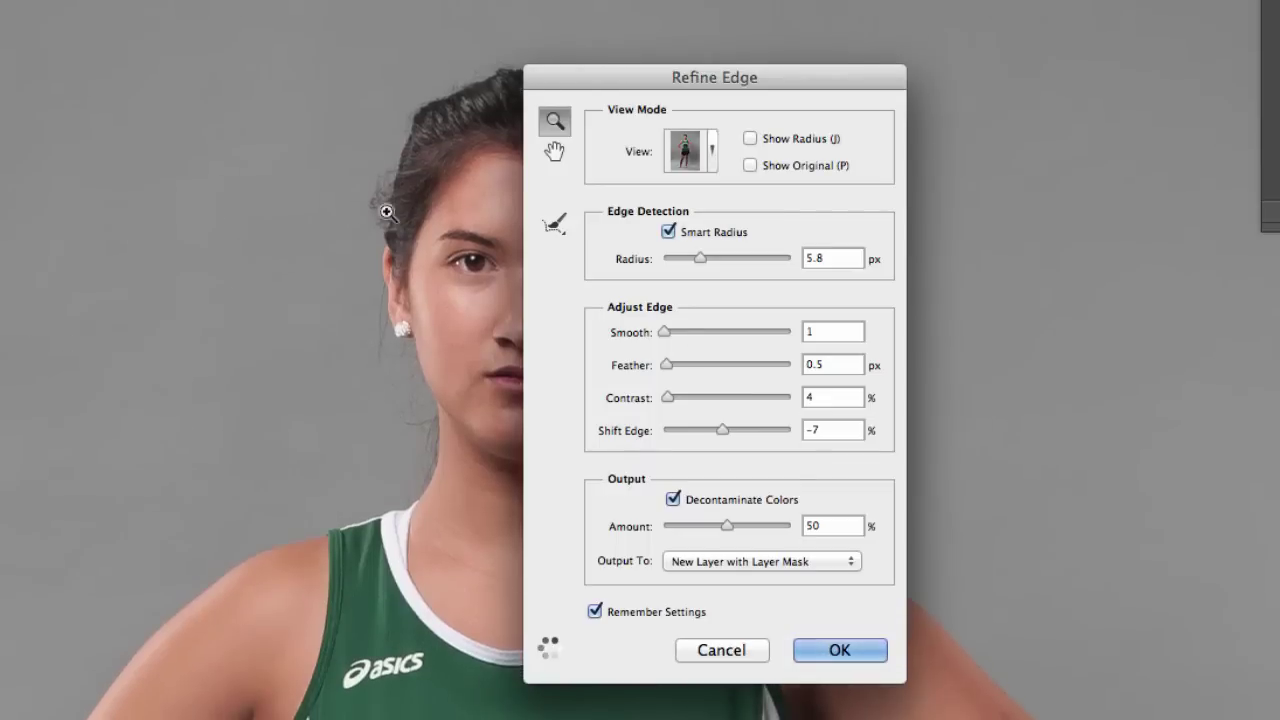
drag(677, 77, 979, 96)
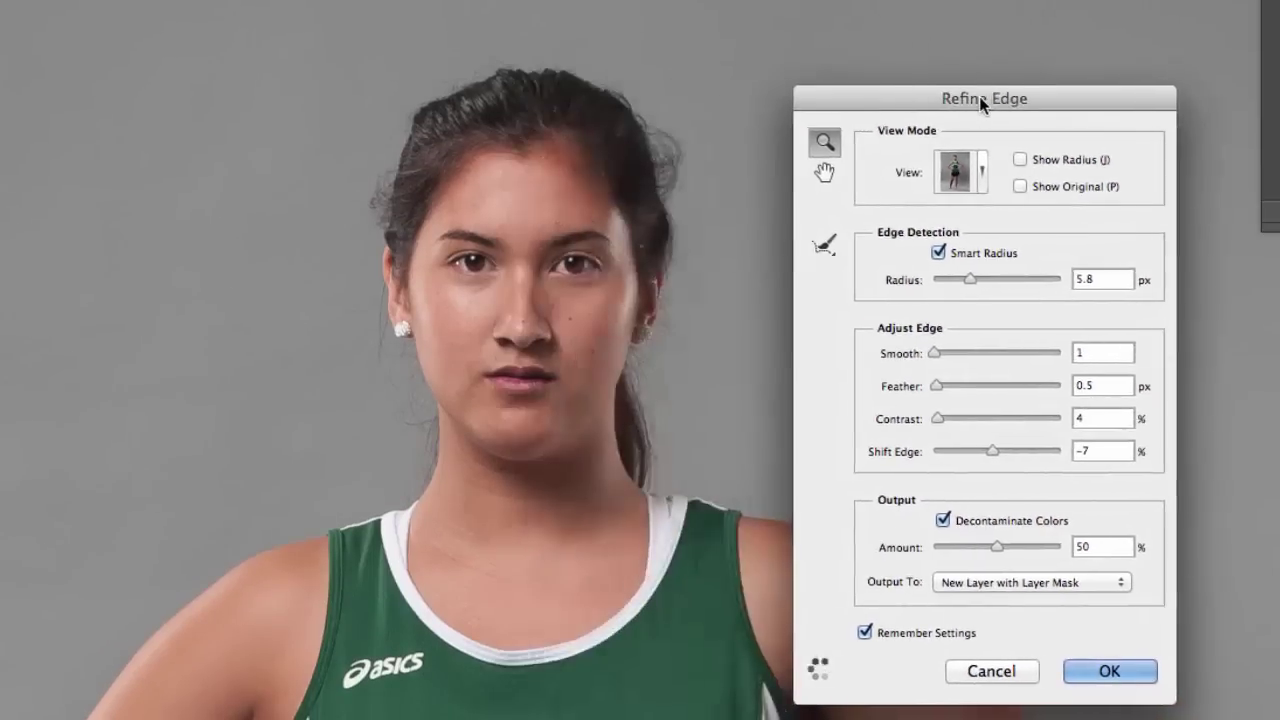
click(825, 243)
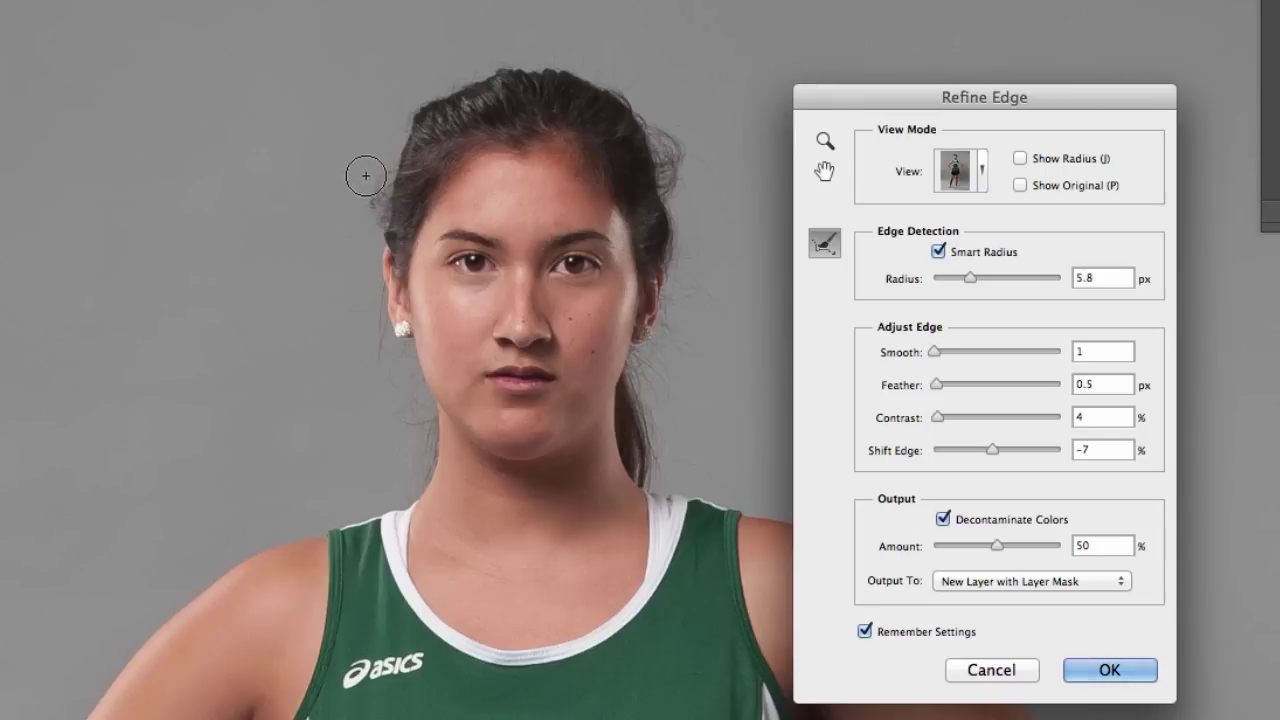
Paint refinement along the left side of the hair to the hairline in Black & White view
key(l)
key(k)
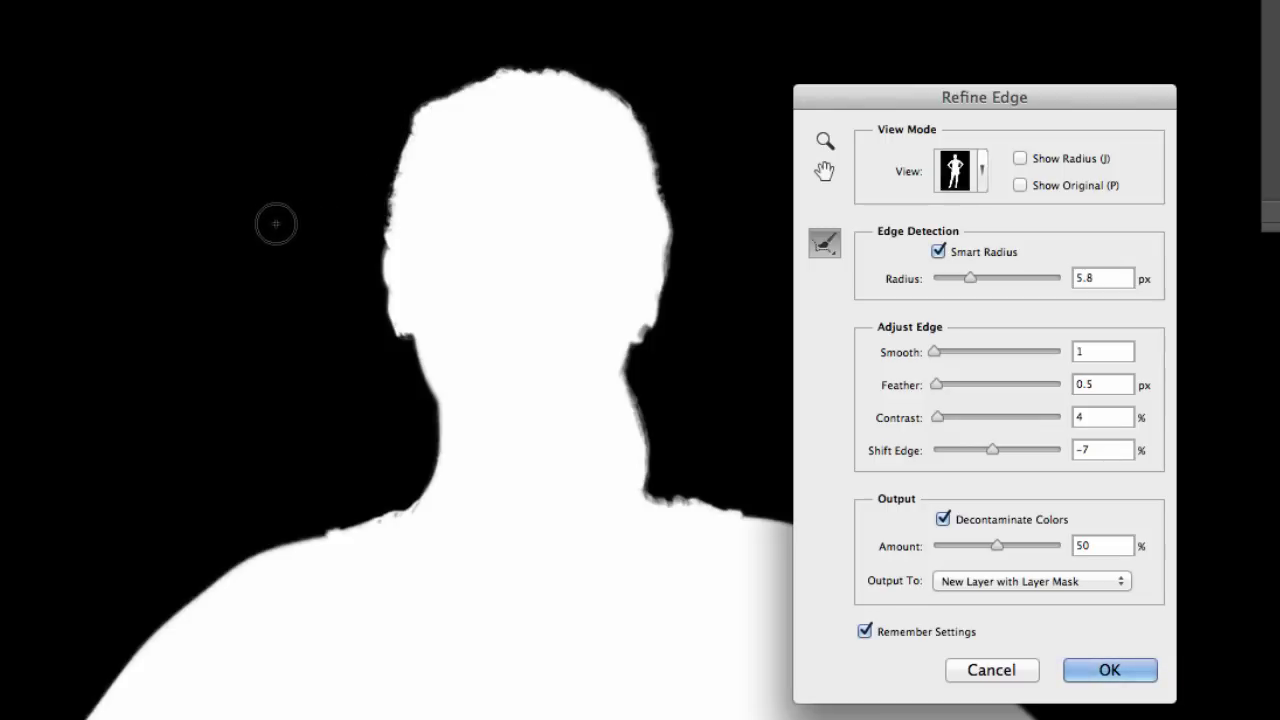
mouse_move(281, 230)
mouse_down()
mouse_move(371, 249)
mouse_move(408, 127)
mouse_move(460, 88)
mouse_move(522, 74)
mouse_move(471, 85)
mouse_move(410, 131)
mouse_move(378, 198)
mouse_move(387, 315)
mouse_move(416, 366)
mouse_move(447, 495)
mouse_up()
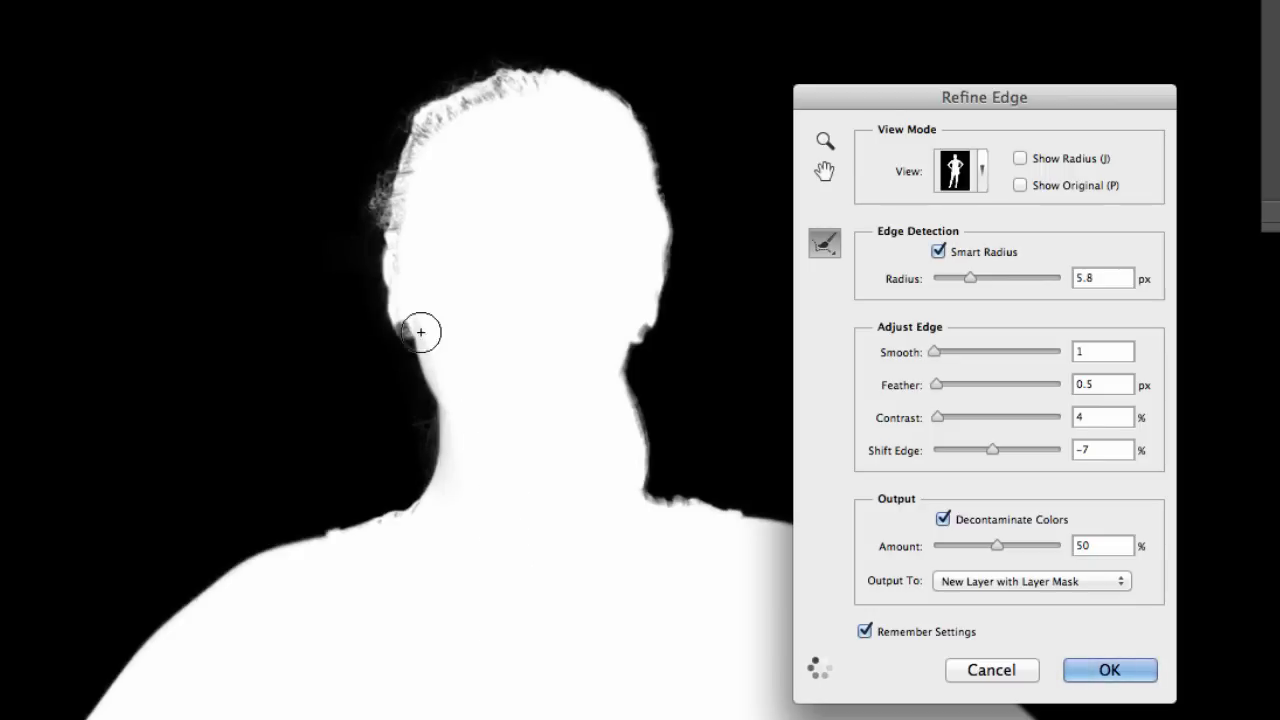
mouse_move(391, 206)
mouse_down()
mouse_move(396, 155)
mouse_move(420, 114)
mouse_move(514, 92)
mouse_up()
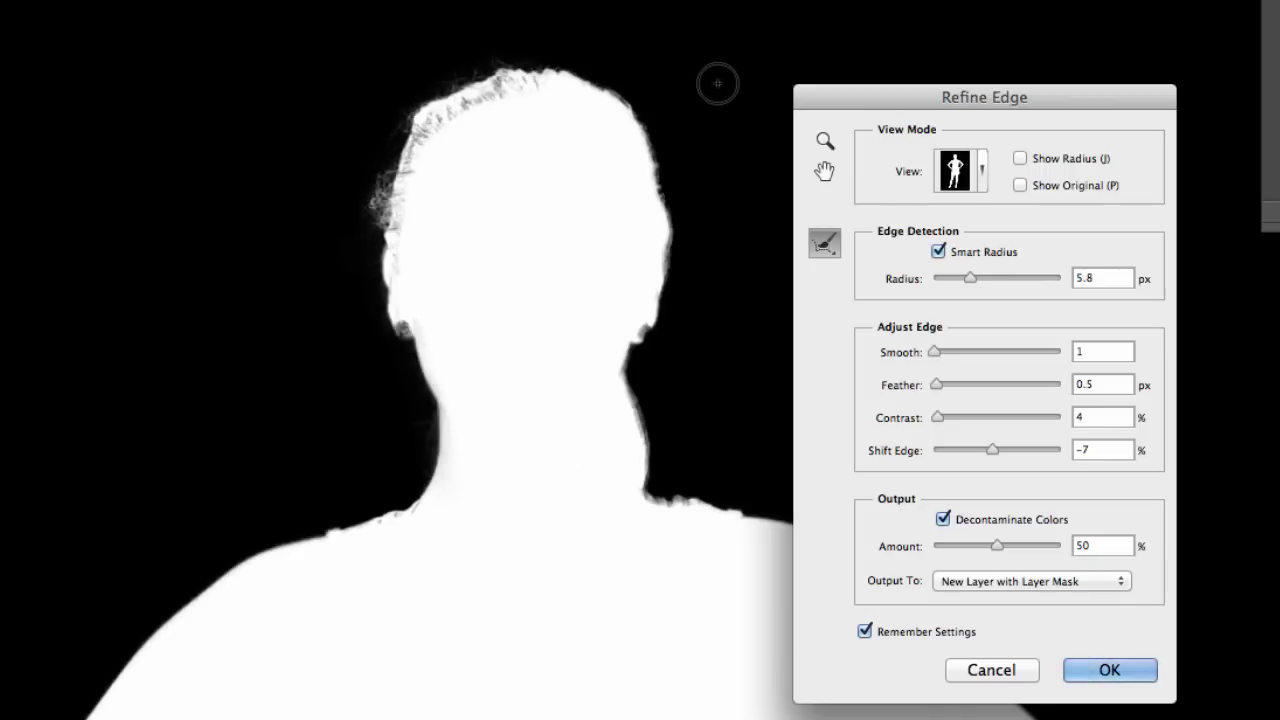
key(l)
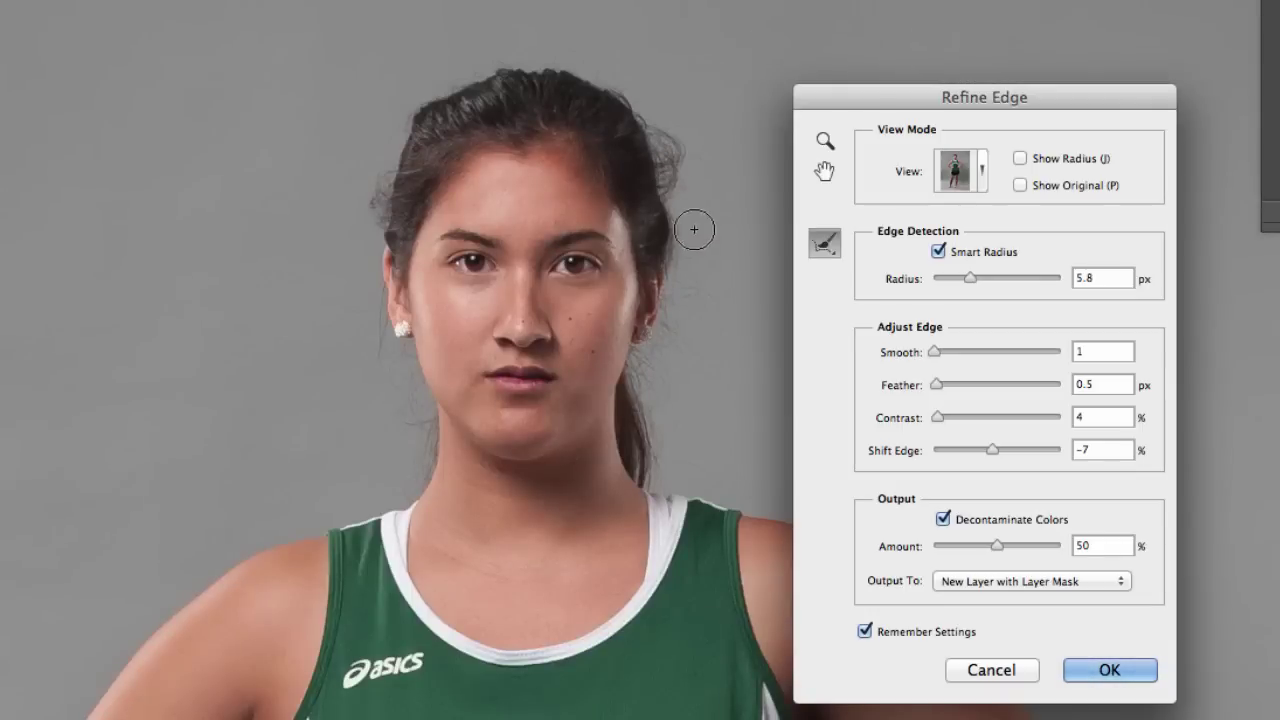
key(k)
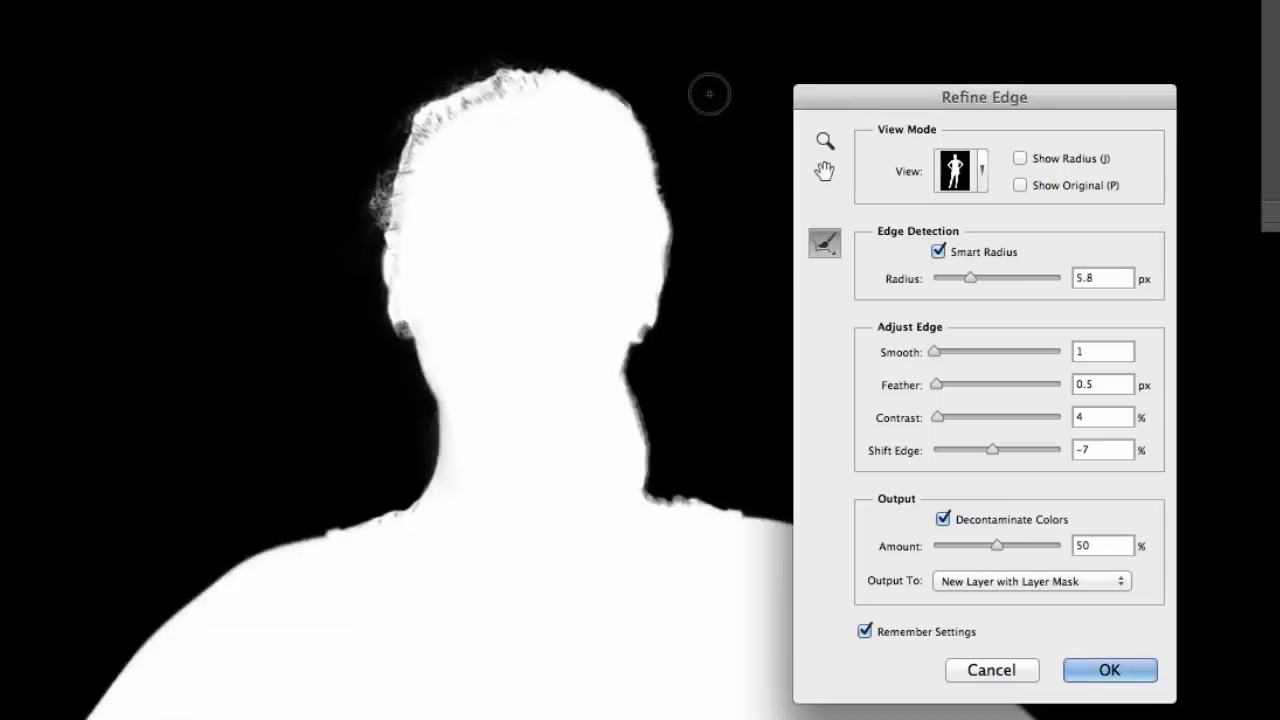
Paint refinement above the top of the head and compare against the full-colour photo
mouse_move(670, 30)
mouse_down()
mouse_move(563, 66)
mouse_move(629, 103)
mouse_move(666, 196)
mouse_move(661, 148)
mouse_move(675, 159)
mouse_move(683, 202)
mouse_move(652, 127)
mouse_move(693, 183)
mouse_move(689, 209)
mouse_move(694, 167)
mouse_move(692, 219)
mouse_move(624, 374)
mouse_move(652, 451)
mouse_move(637, 551)
mouse_up()
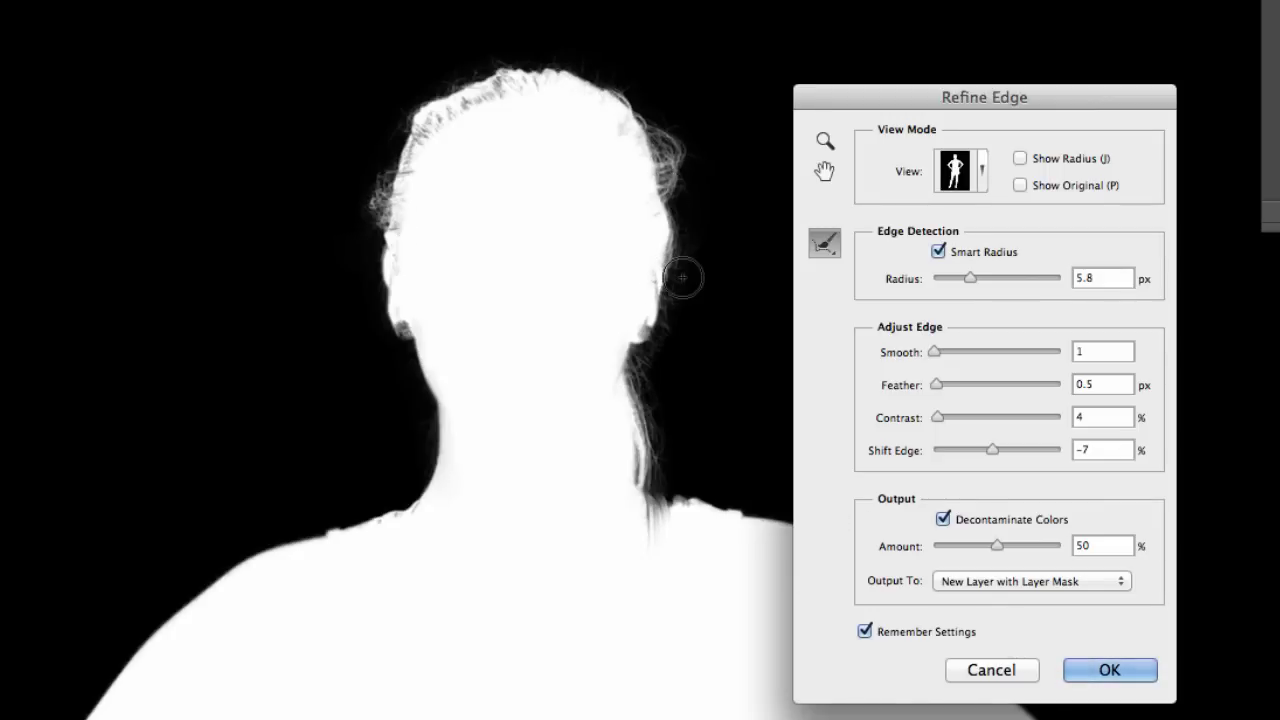
key(r)
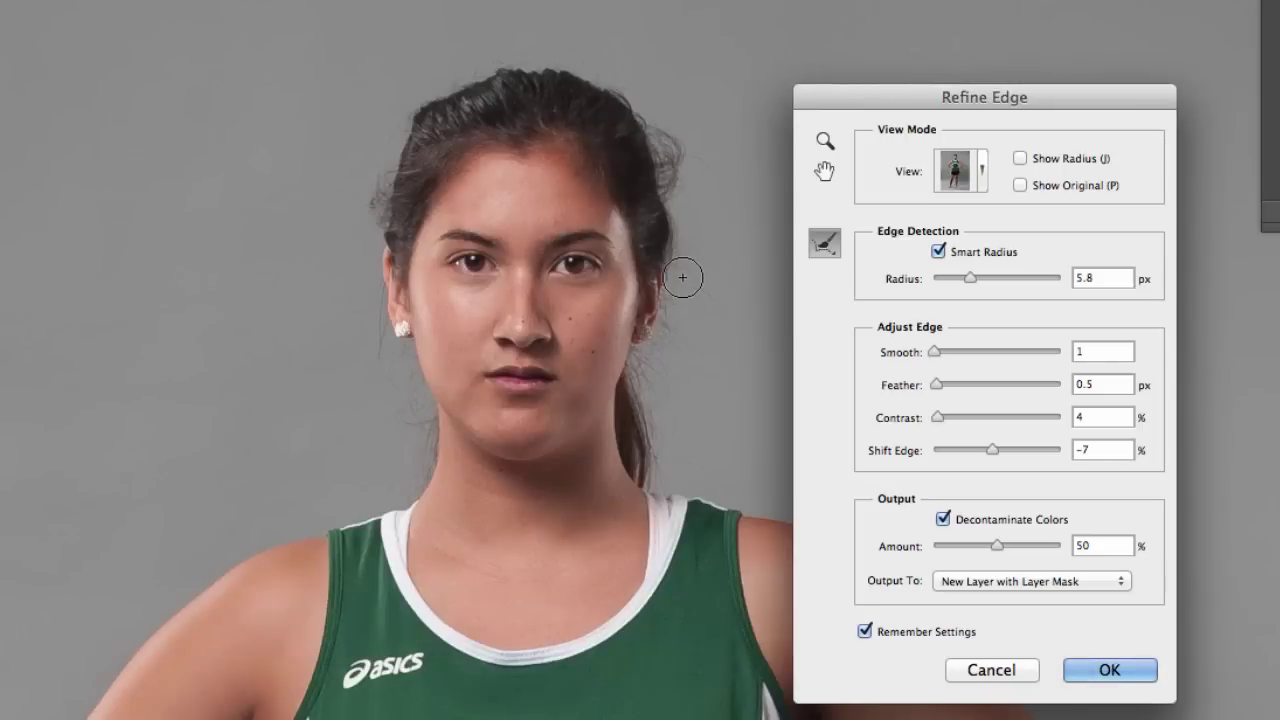
key(k)
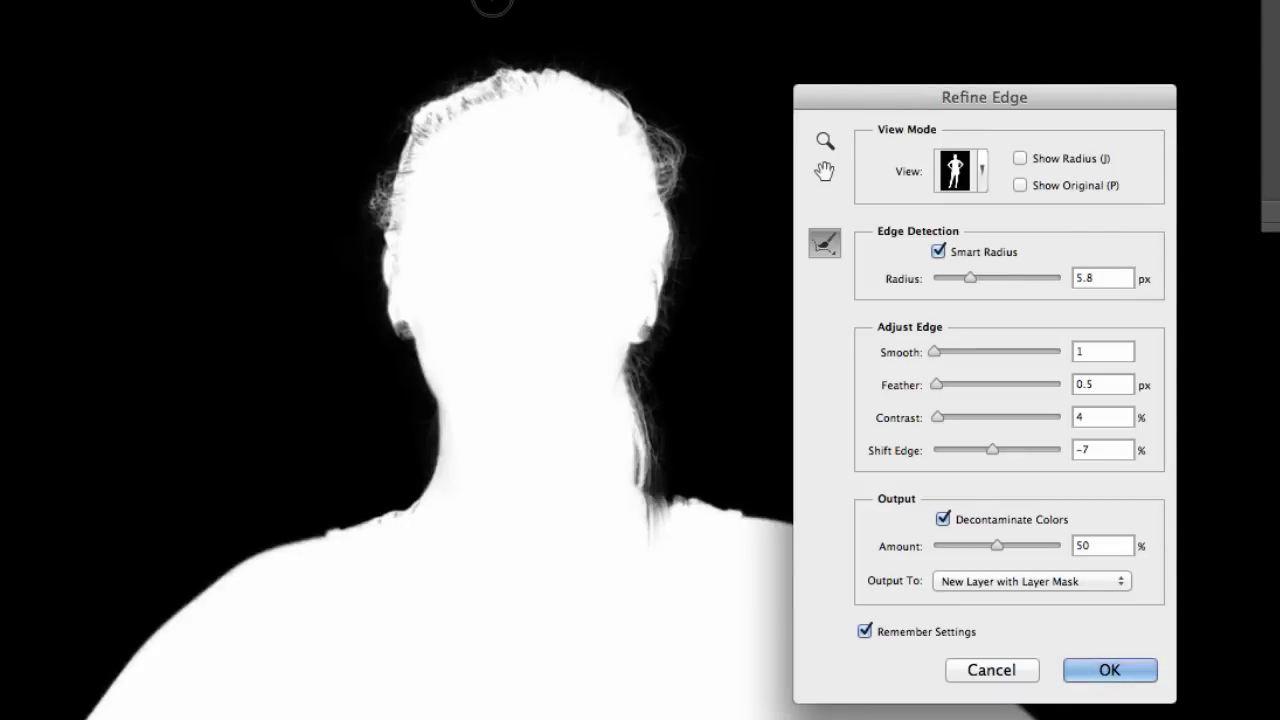
Paint a final Refine Radius stroke across the top of the athlete's head
mouse_move(479, 4)
mouse_down()
mouse_move(534, 66)
mouse_move(602, 84)
mouse_move(511, 70)
mouse_move(420, 108)
mouse_move(504, 70)
mouse_move(598, 66)
mouse_move(635, 86)
mouse_move(650, 128)
mouse_up()
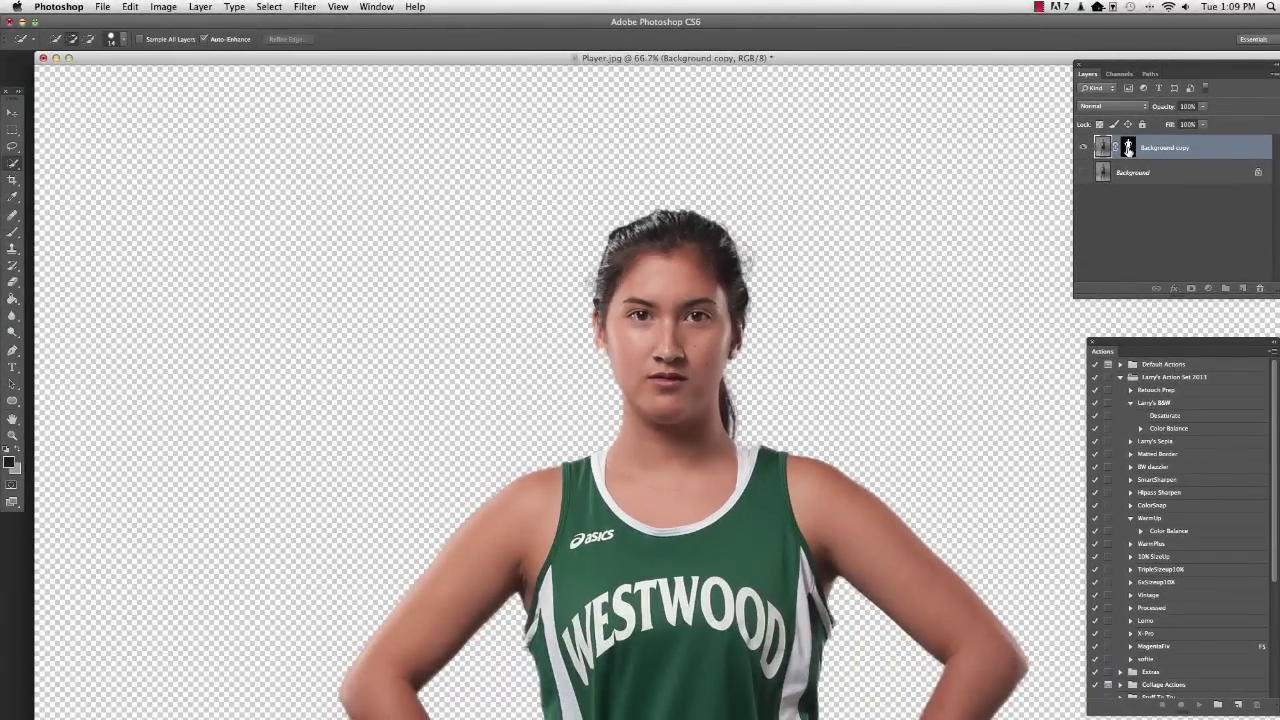
Target the Background copy layer's mask and set the Brush Tool to 300 px at 100% opacity
click(1128, 148)
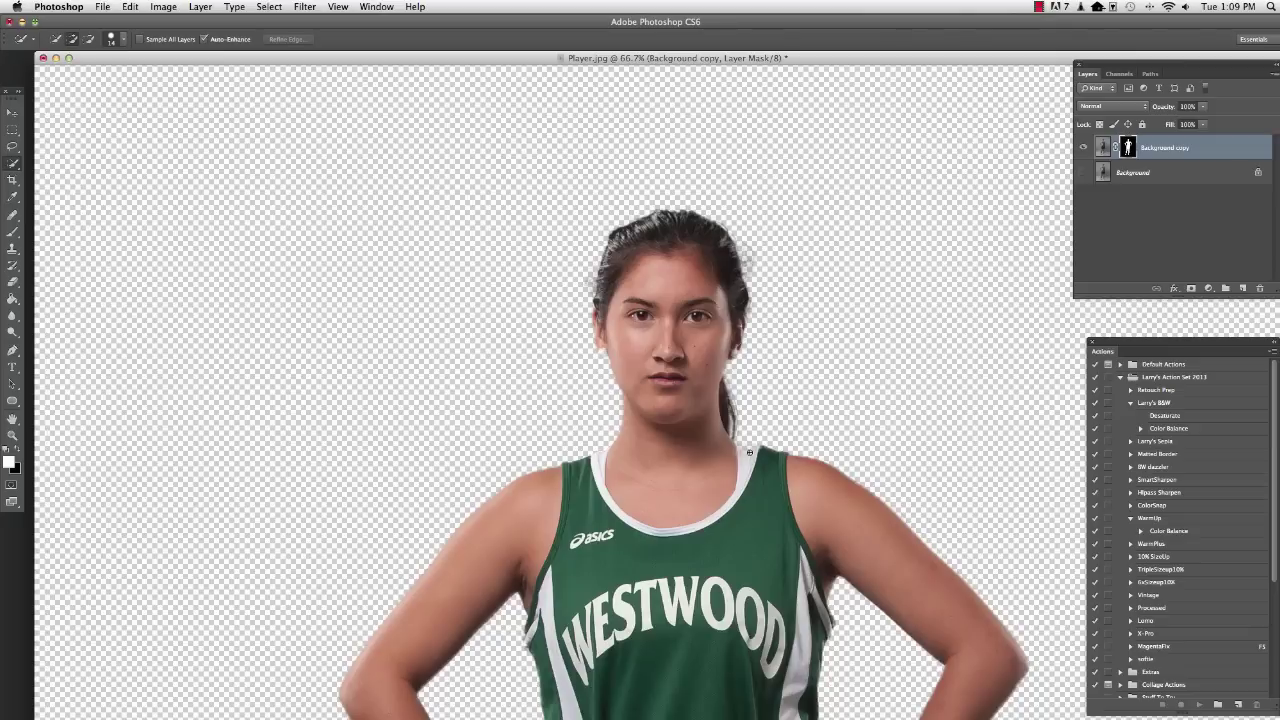
click(12, 231)
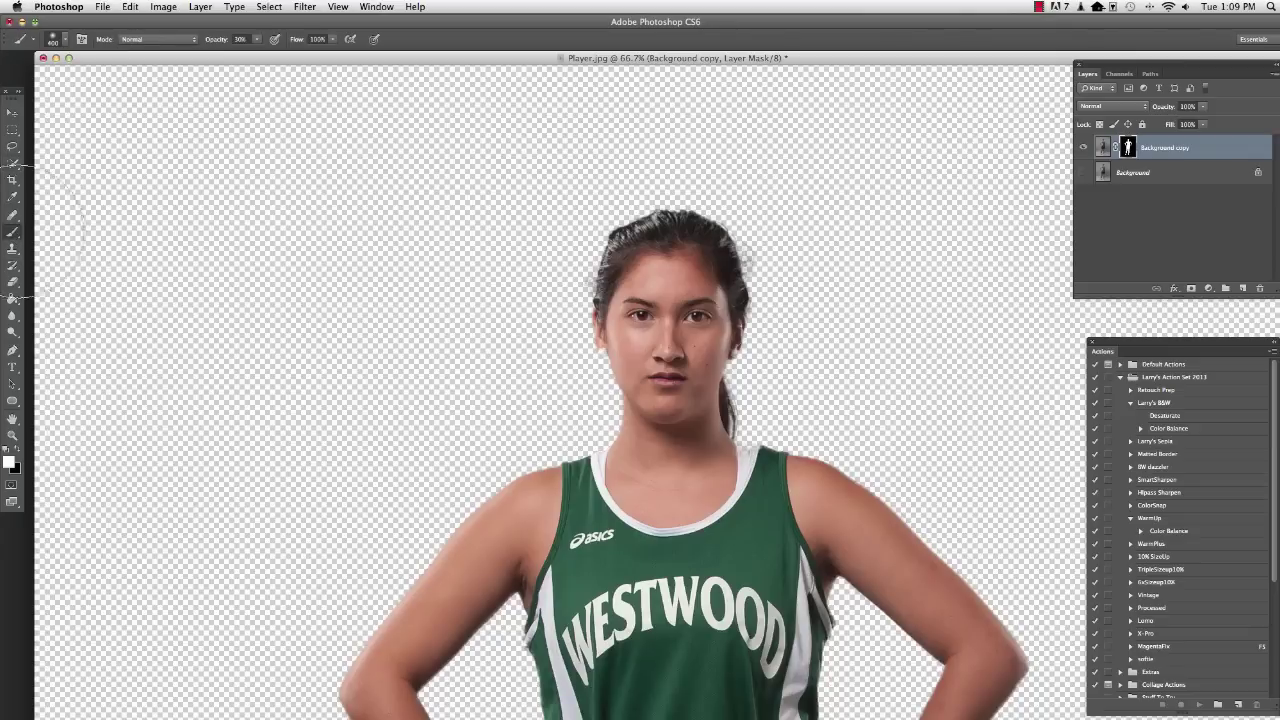
key(bracketleft)
click(257, 40)
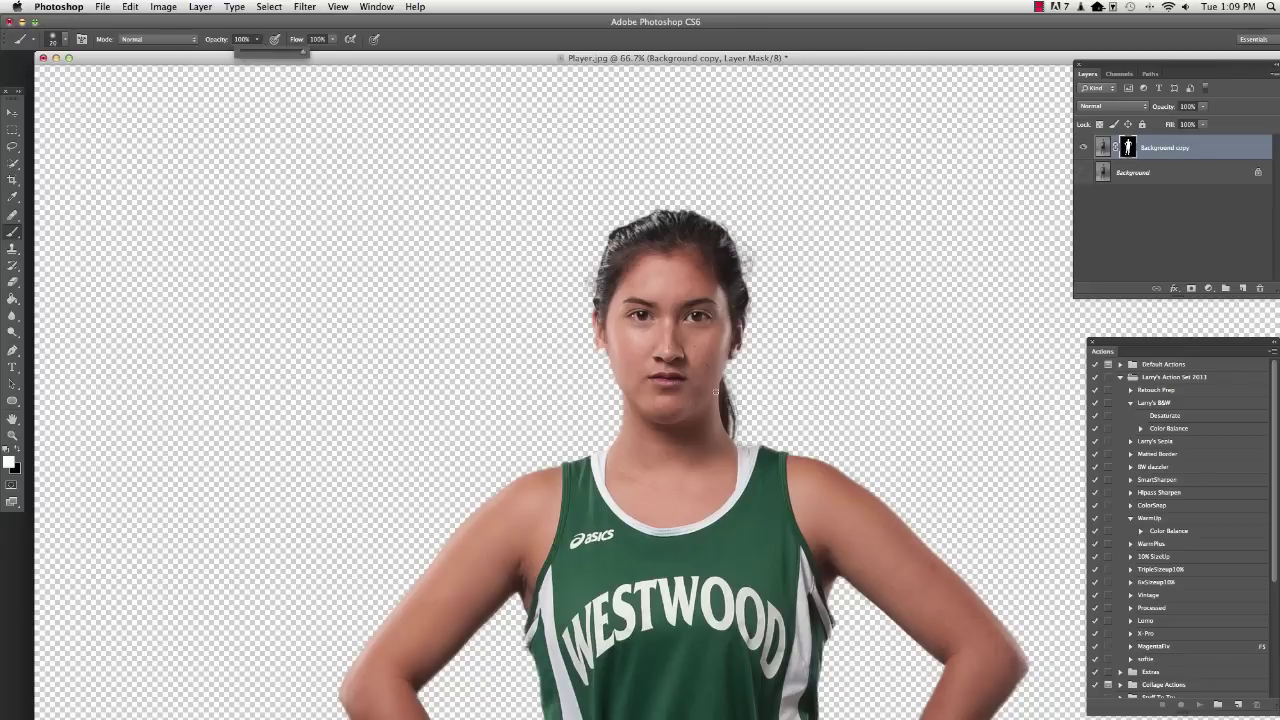
click(749, 455)
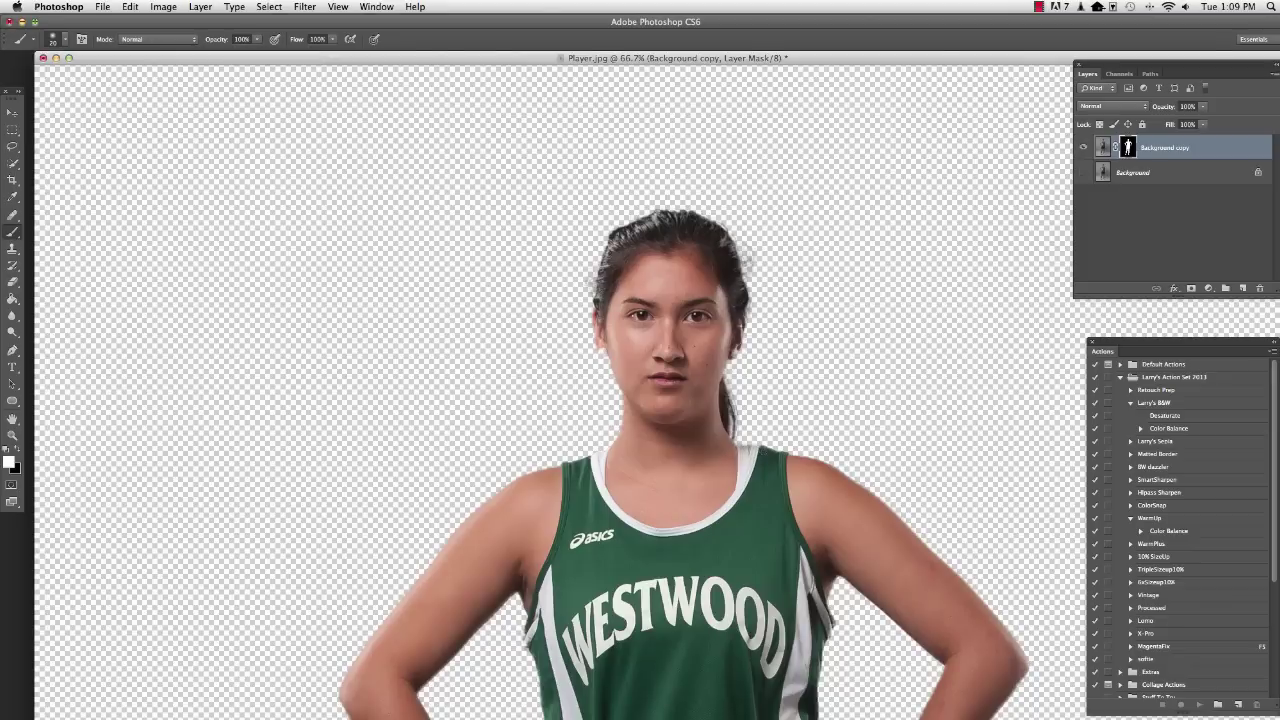
Zoom the athlete photo out to 25% so the whole figure shows
click(12, 435)
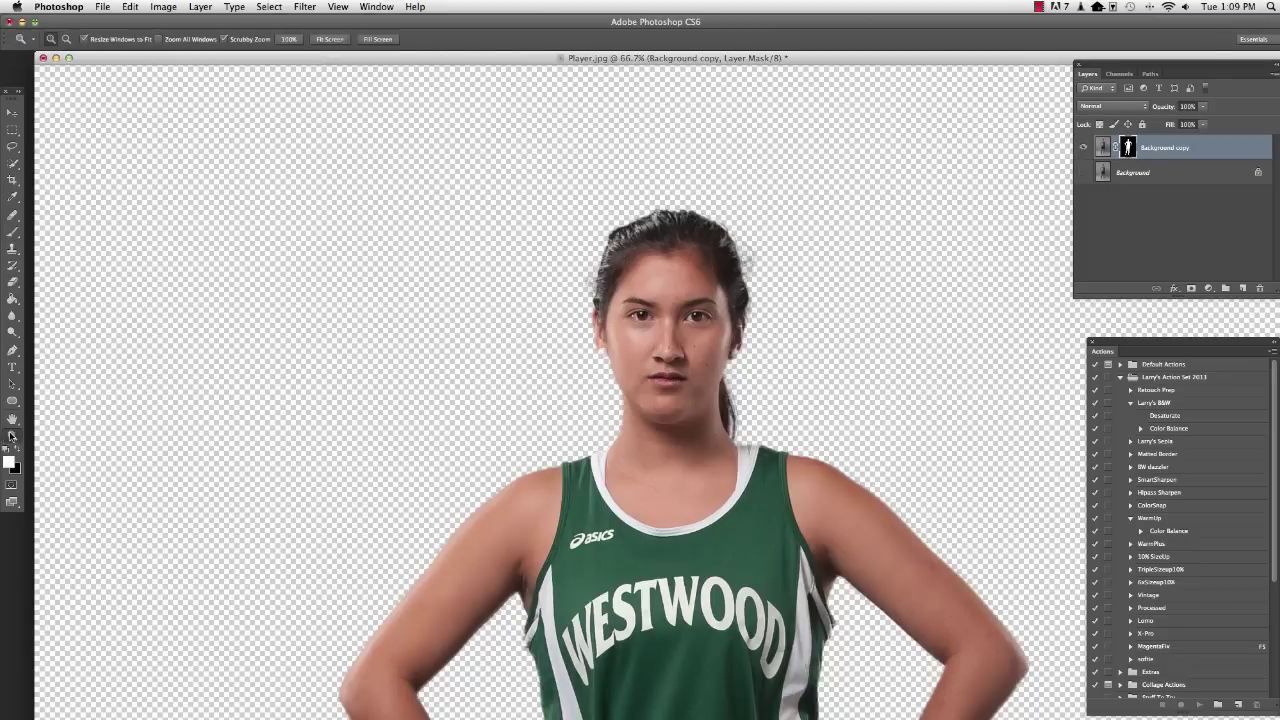
alt+click(418, 408)
alt+click(429, 394)
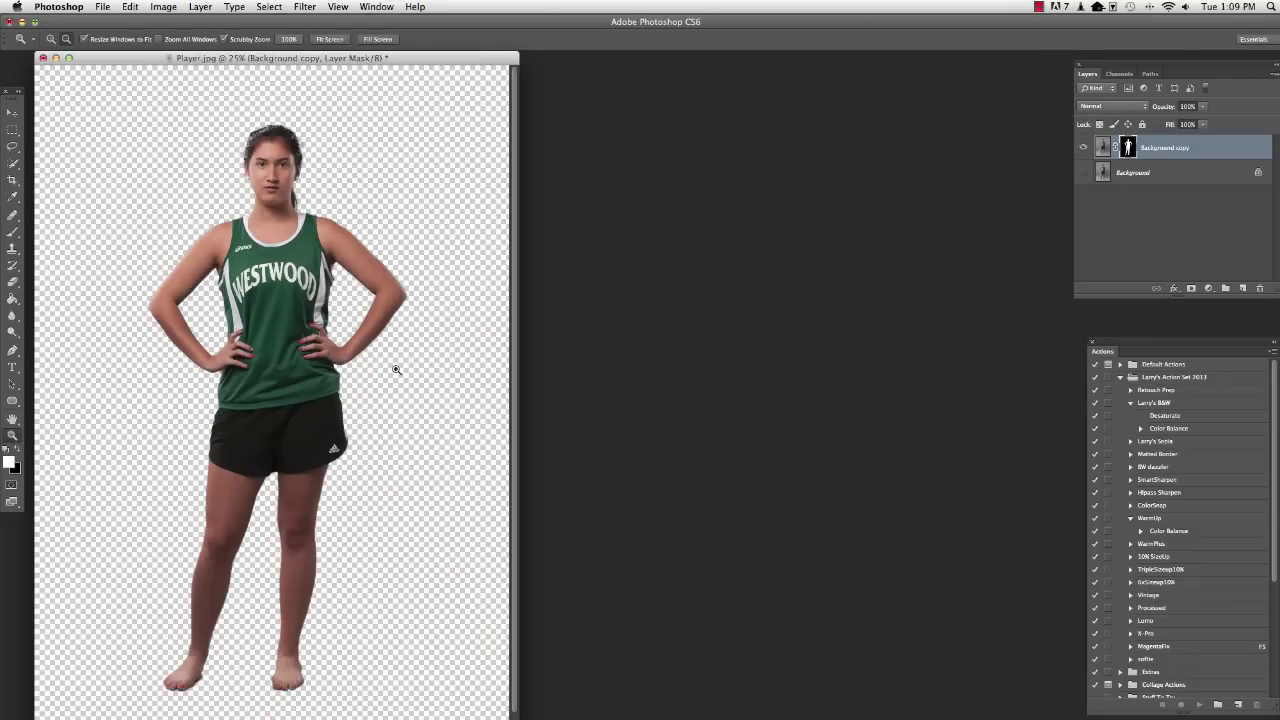
Arrange Player.jpg and Track Stadium 005.psd side by side, with the stadium view at 16.7%
drag(352, 58, 537, 110)
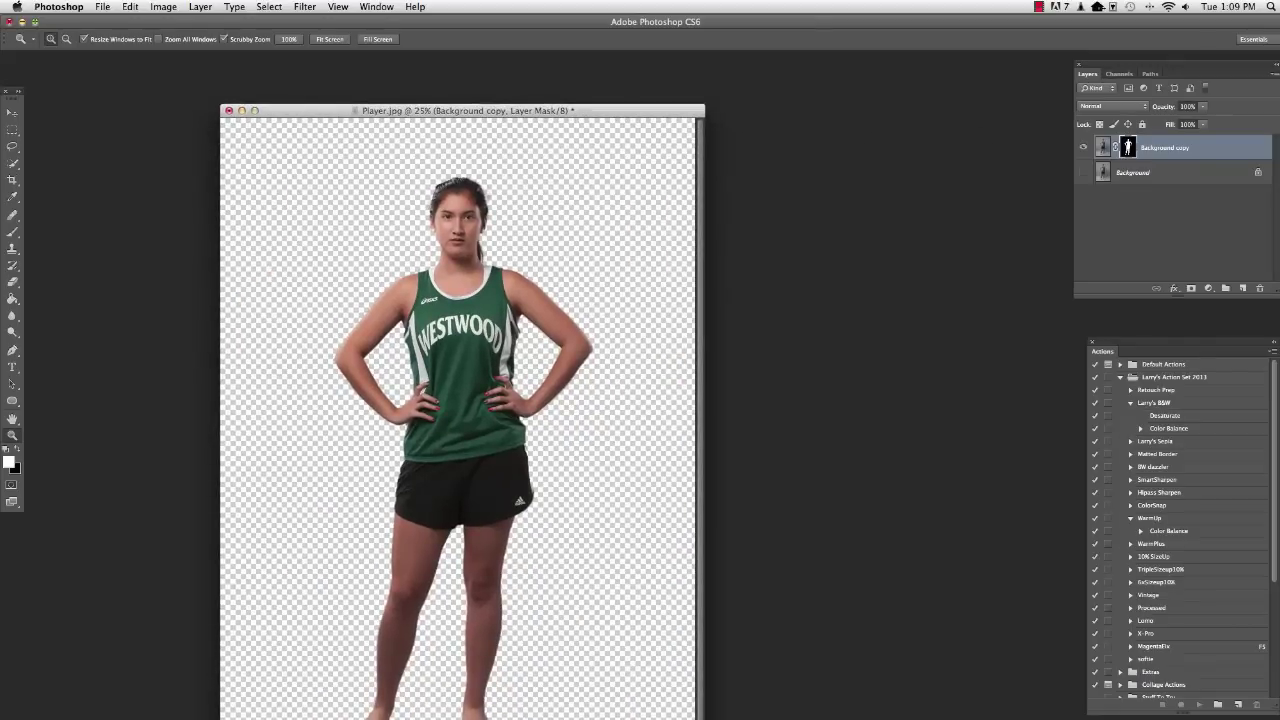
drag(1279, 216, 572, 218)
click(650, 343)
click(650, 345)
drag(534, 110, 380, 128)
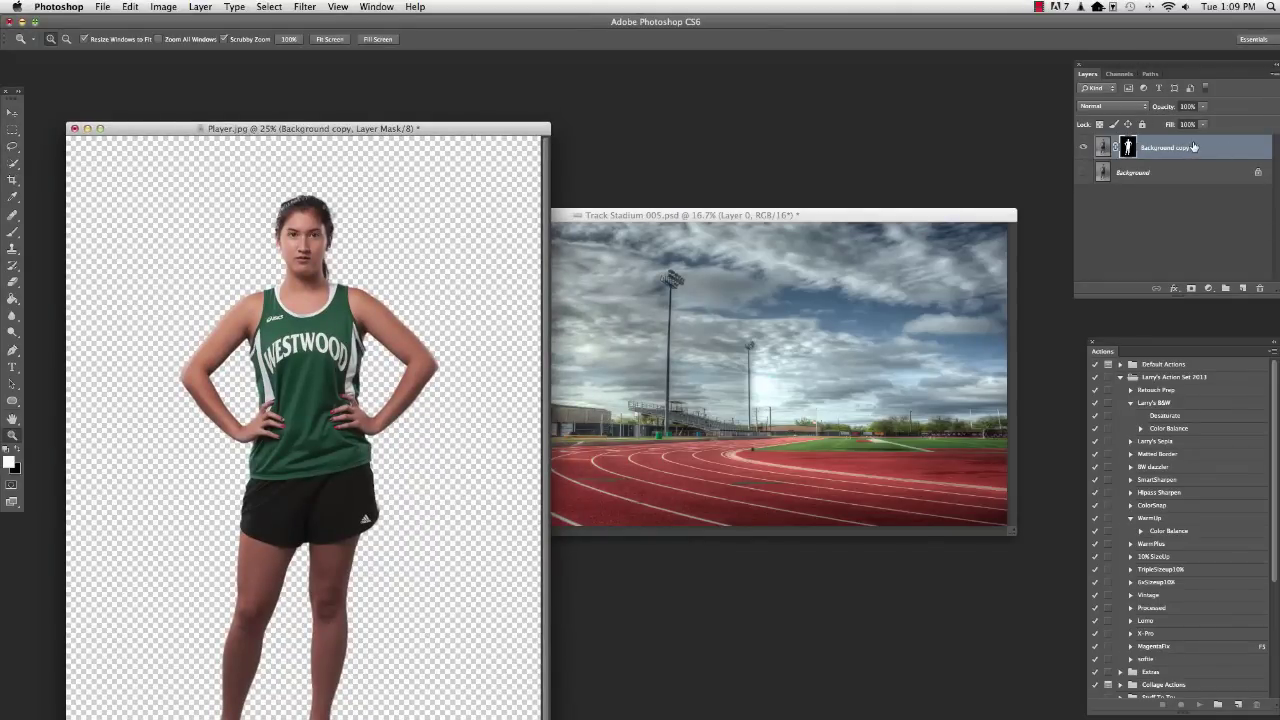
Copy the athlete's Background copy layer into Track Stadium 005.psd, accepting the conversion prompt
drag(1193, 147, 715, 400)
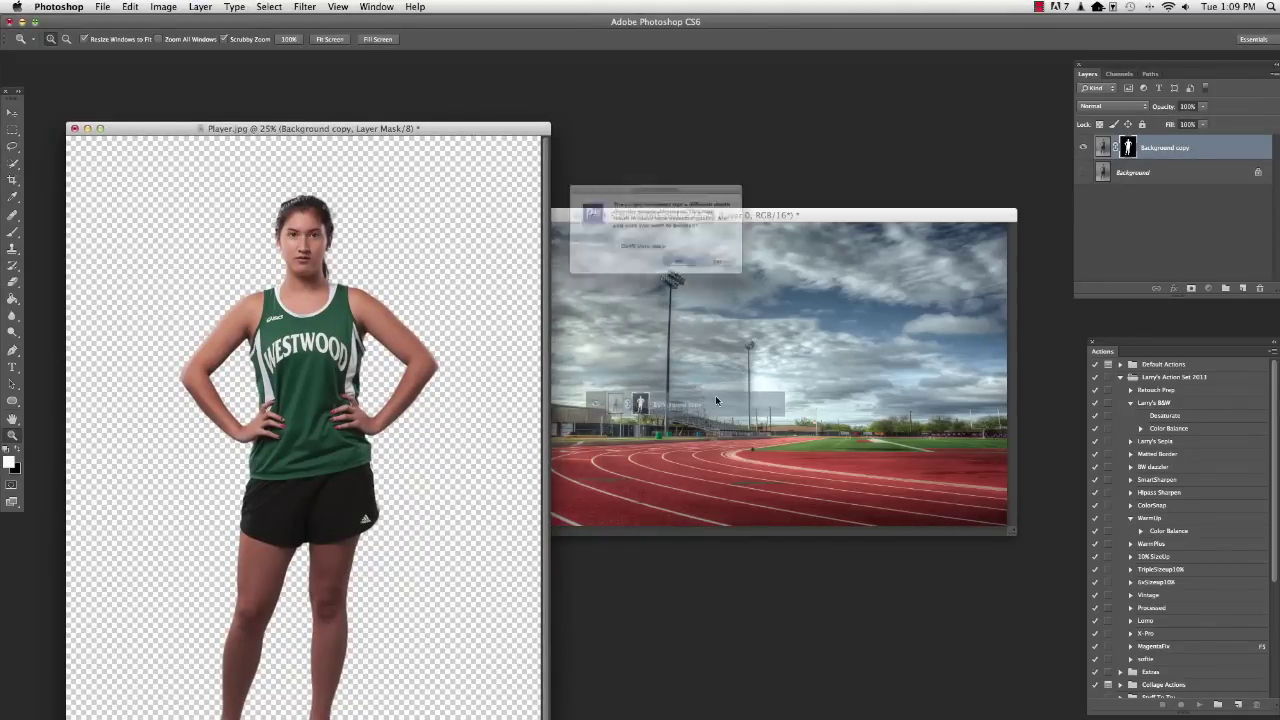
click(741, 280)
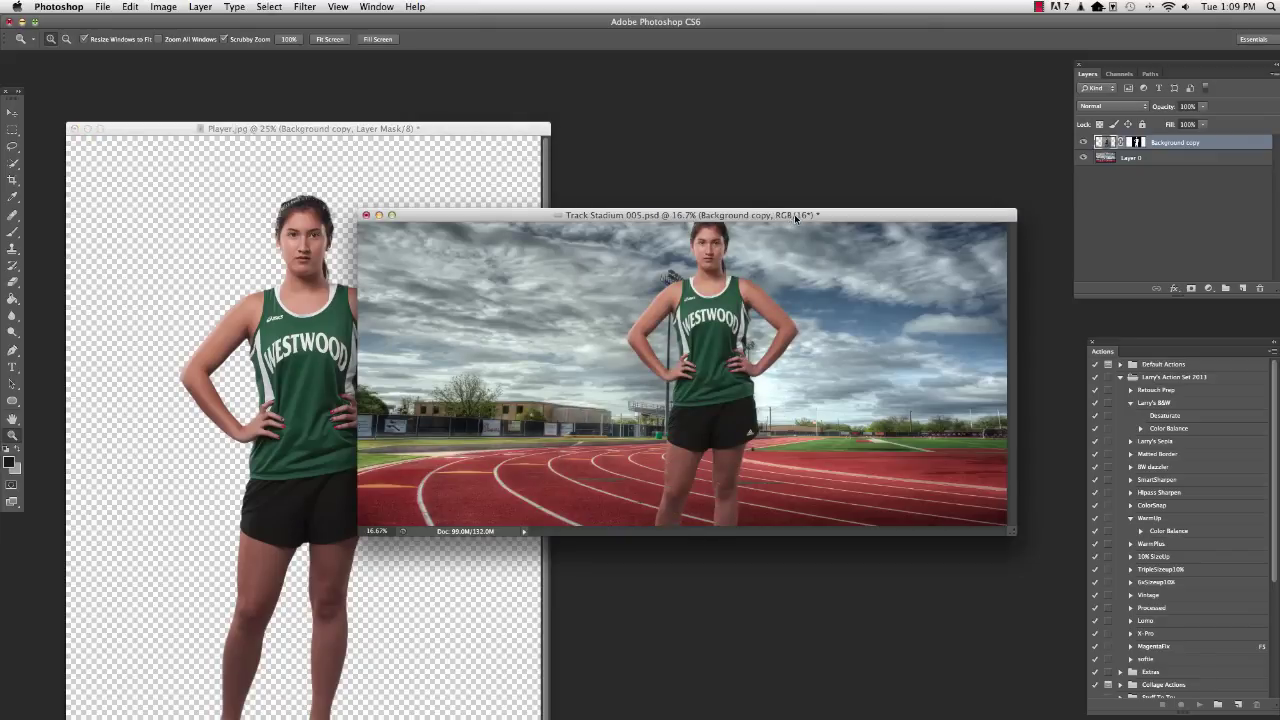
drag(794, 214, 684, 157)
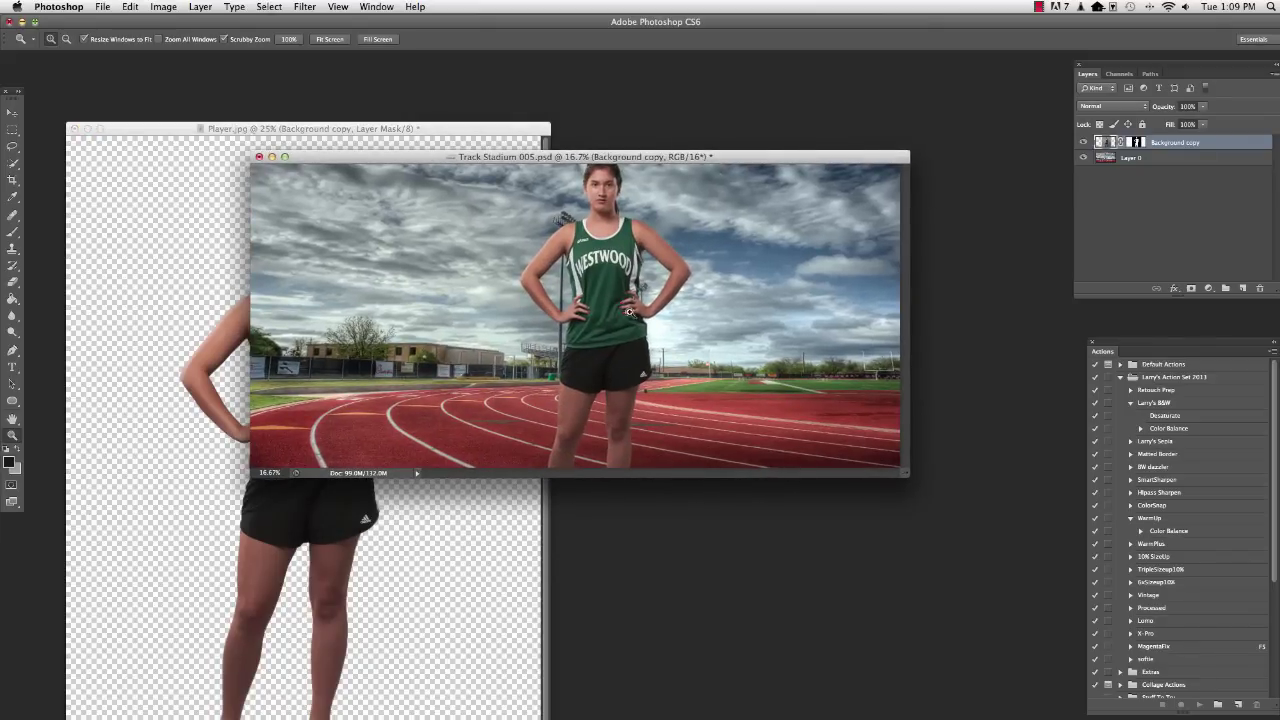
Show the composite full screen and position the athlete centred on the running track
key(f)
drag(672, 330, 756, 500)
click(12, 114)
scroll(756, 500, right, 5)
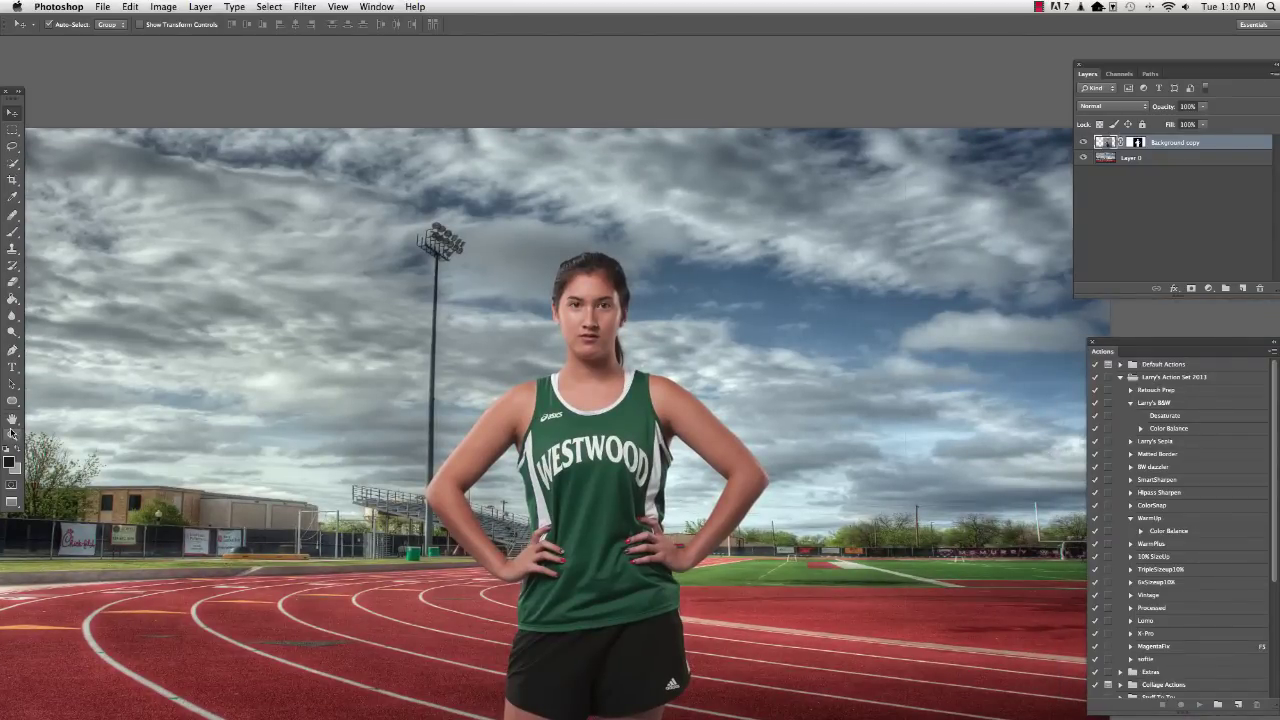
Zoom in three steps on the athlete's face to inspect the hair edge against the sky
click(13, 433)
click(597, 333)
click(596, 324)
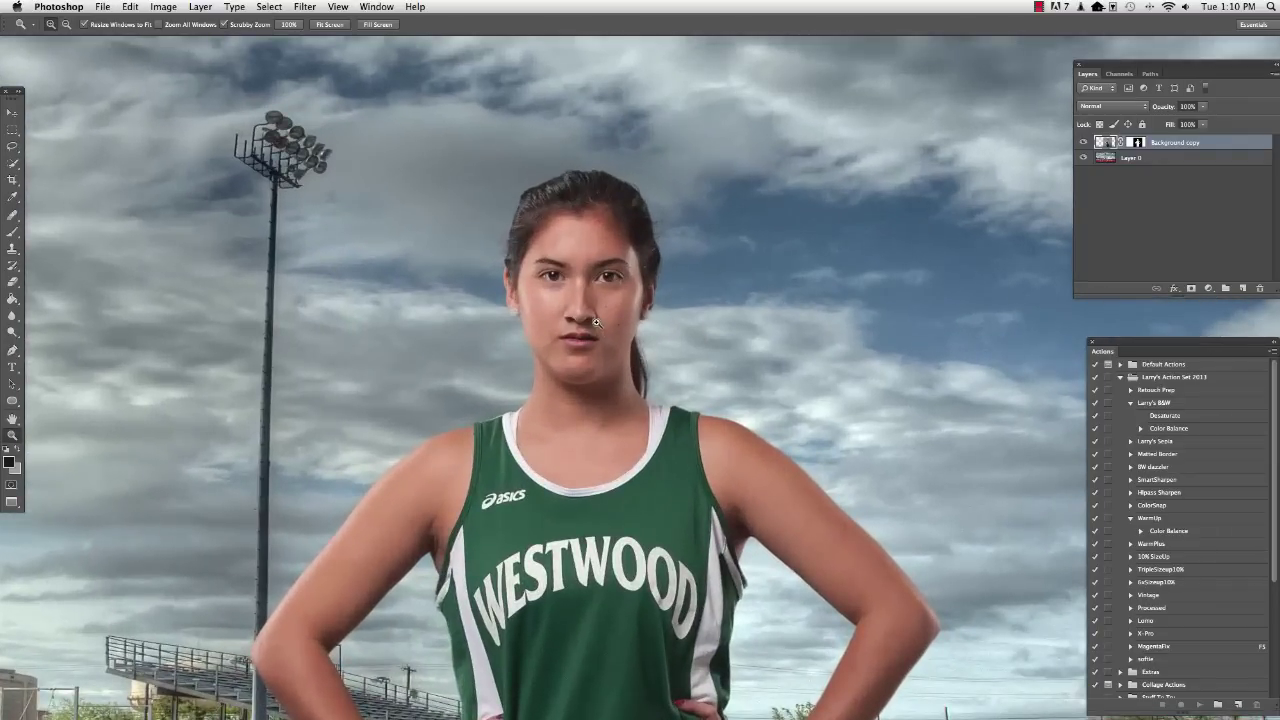
click(598, 305)
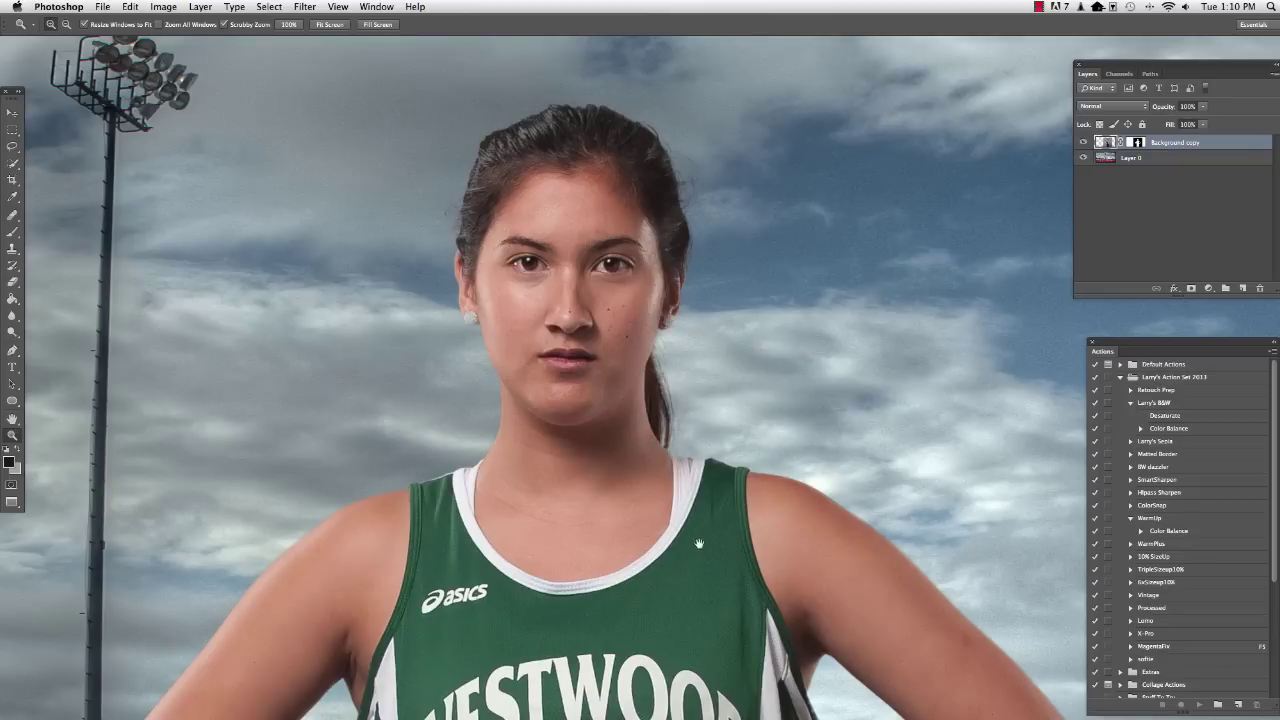
Centre the head and set the Brush to paint black on the athlete layer's mask
drag(699, 544, 687, 516)
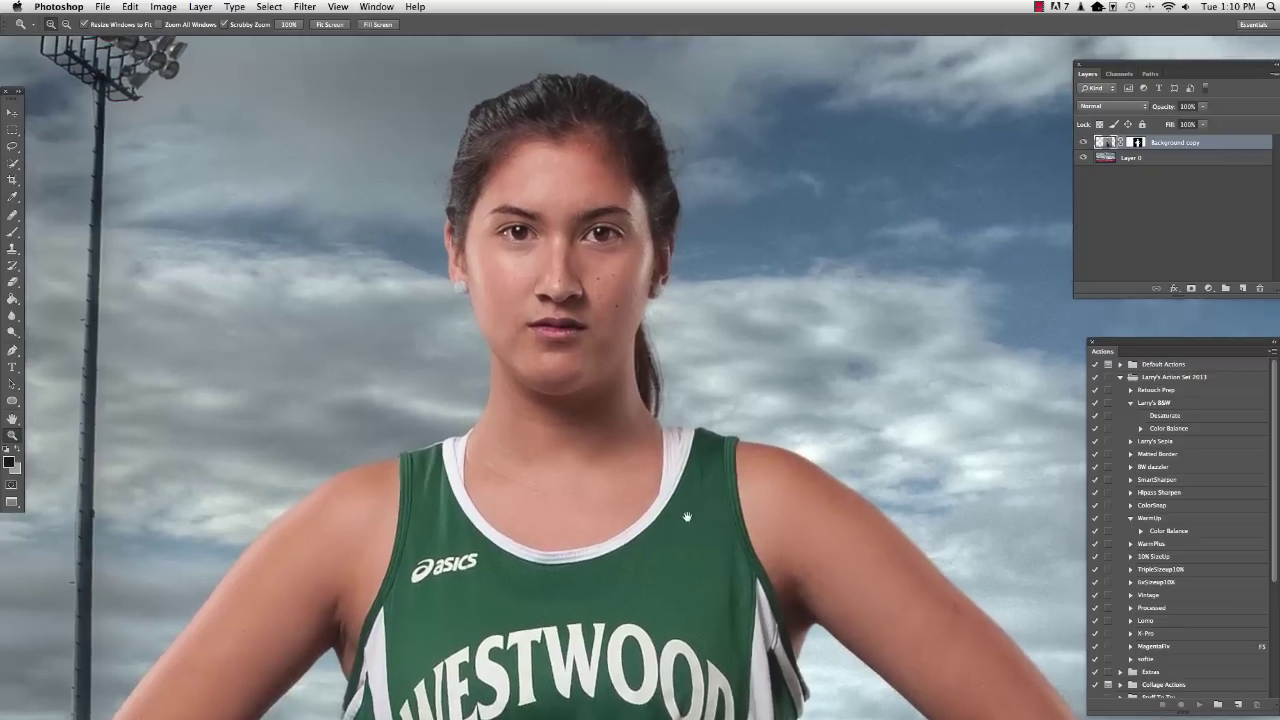
click(12, 233)
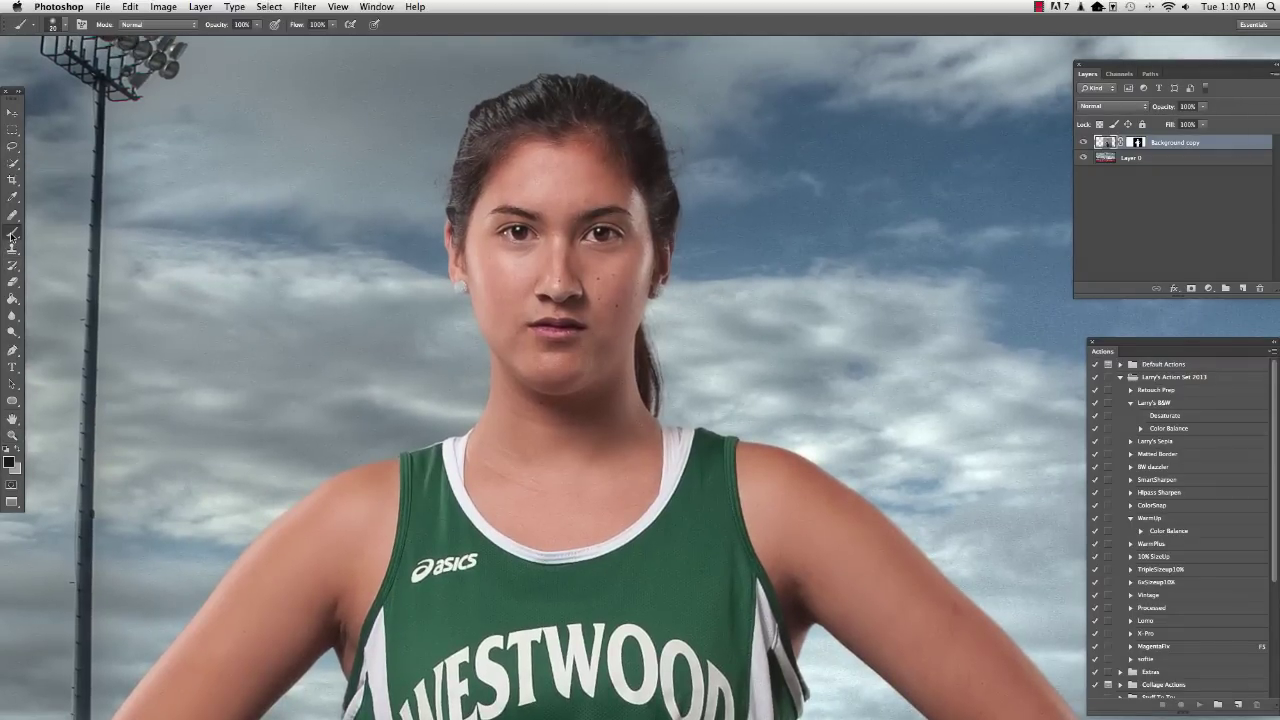
click(1137, 143)
key(x)
click(19, 451)
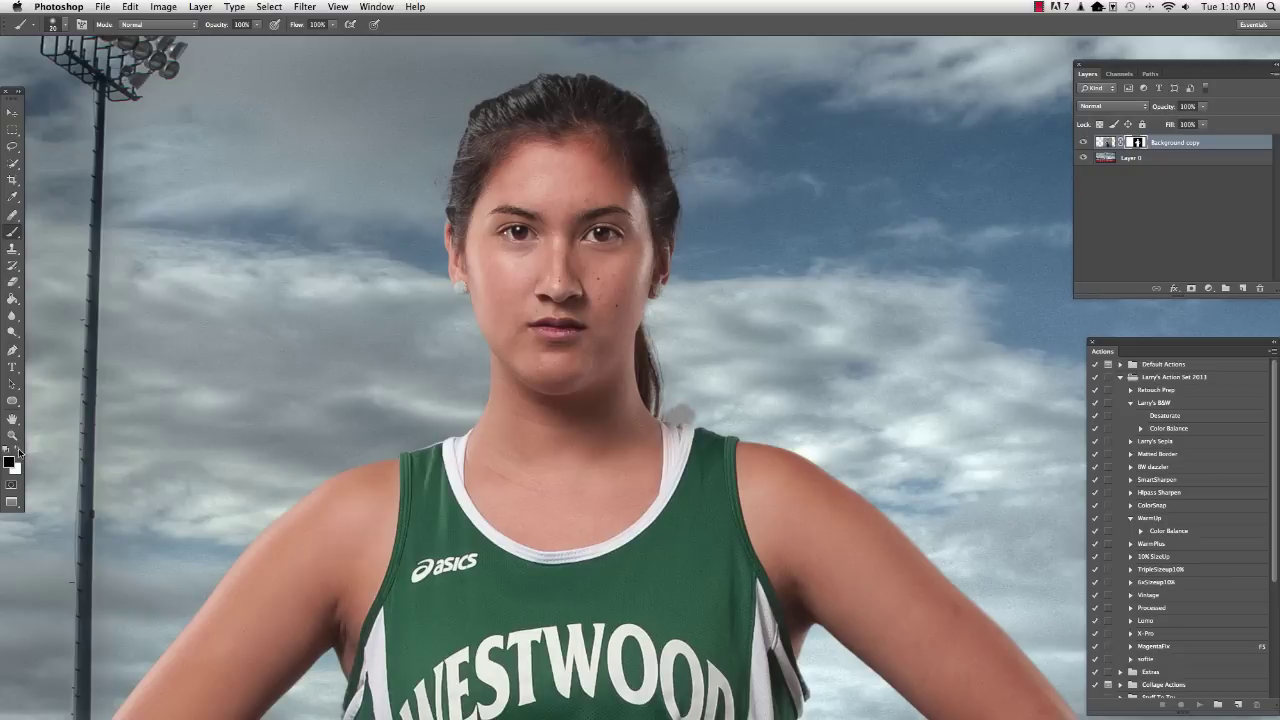
Paint out the grey halo beside the ponytail, enlarging the brush from 20 to 45
drag(691, 408, 685, 421)
key(bracketright)
key(bracketright)
key(bracketright)
key(bracketright)
key(bracketright)
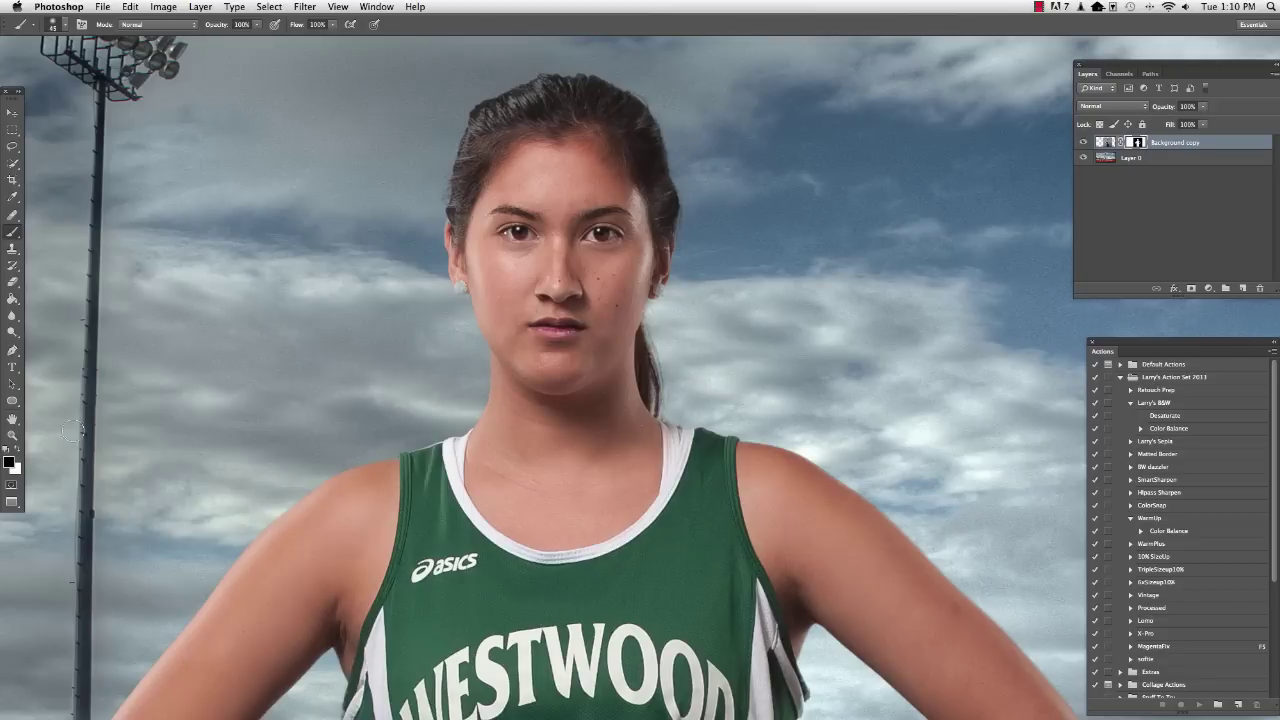
click(12, 435)
Zoom out three steps from the head close-up and pan to centre the full composite
alt+click(418, 462)
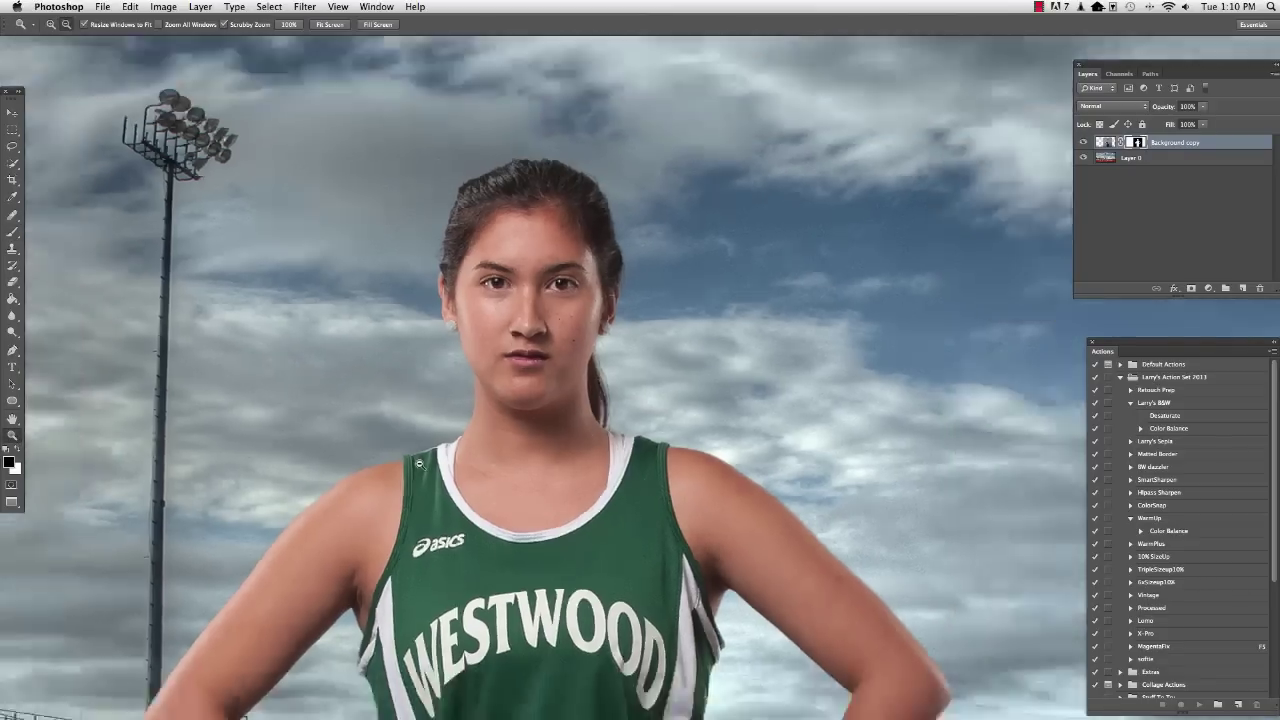
alt+click(418, 462)
alt+click(418, 462)
drag(505, 486, 684, 367)
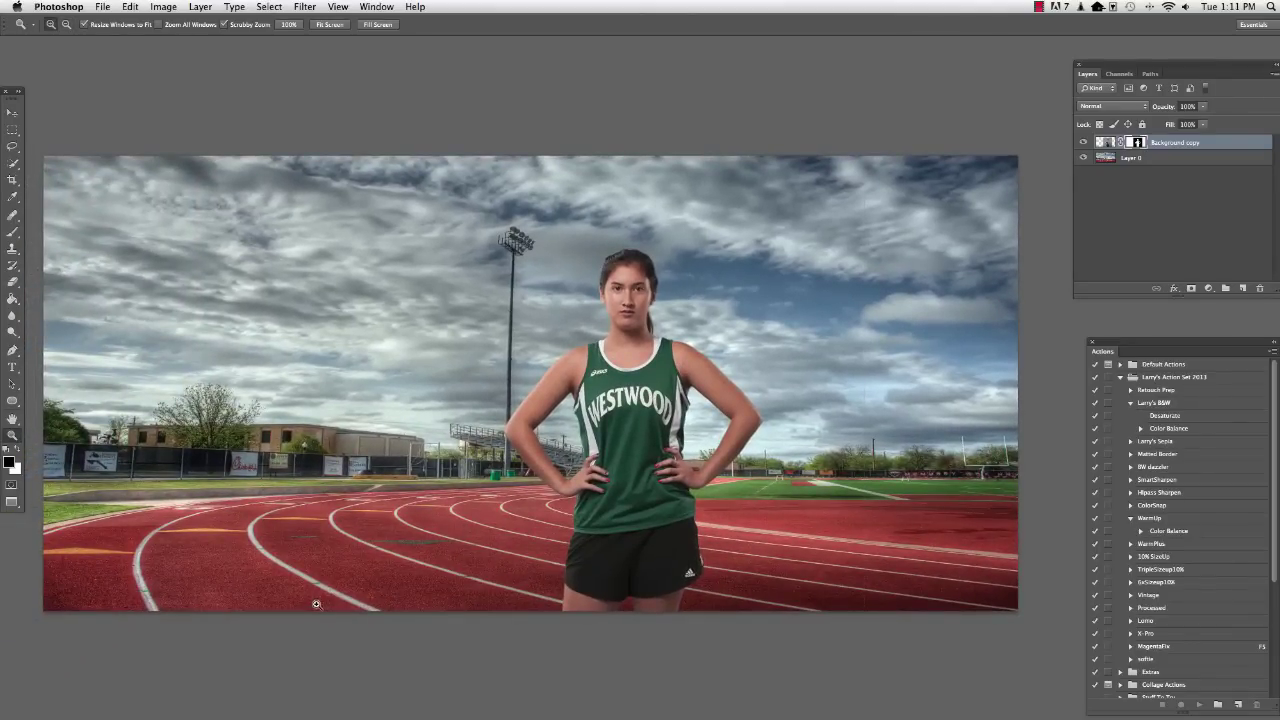